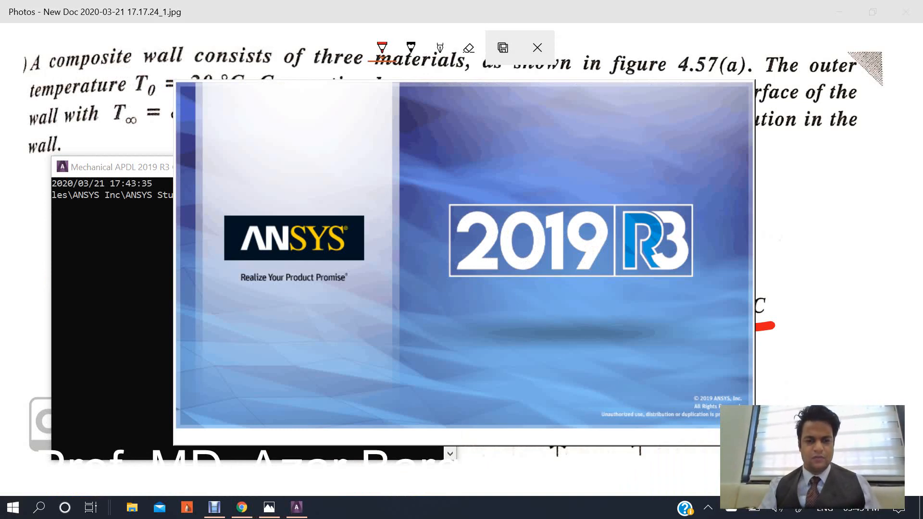
Set the GUI discipline preferences to show only Thermal.
{"action": "mouse_move", "coordinate": [297, 507]}
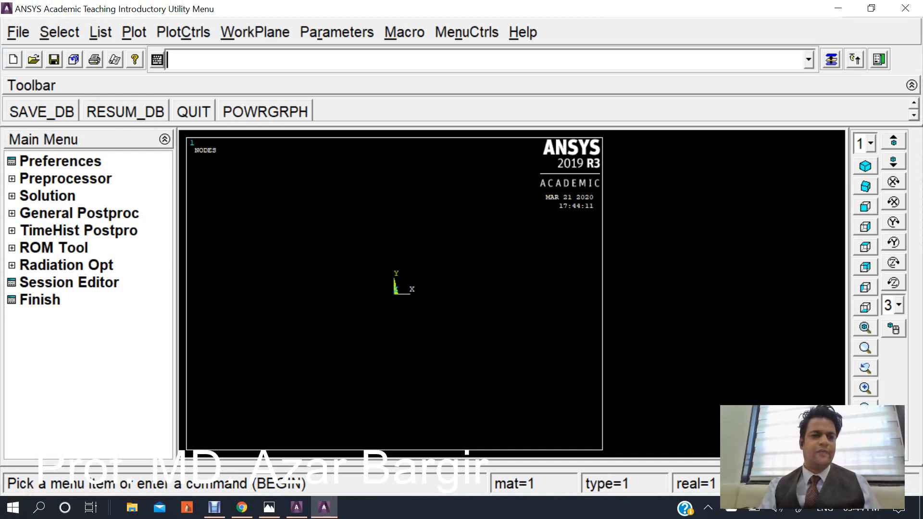
{"action": "left_click", "coordinate": [60, 161]}
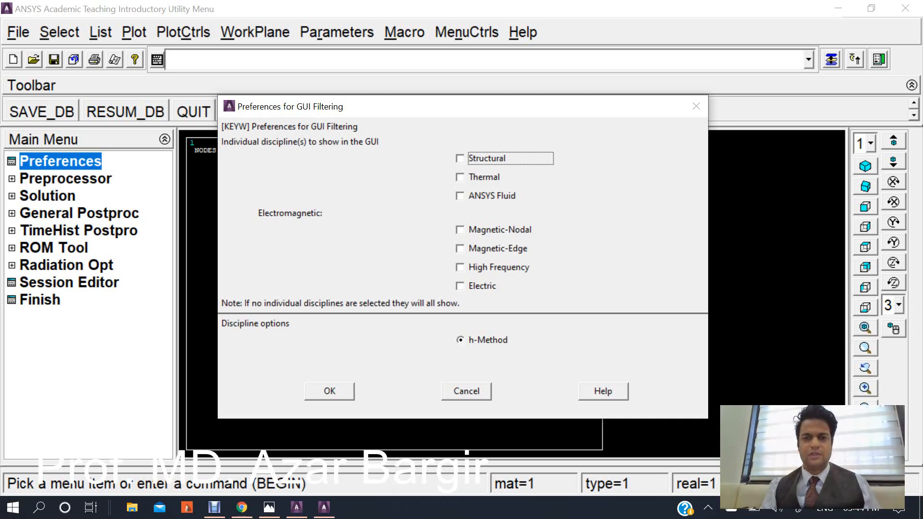
{"action": "left_click", "coordinate": [460, 177]}
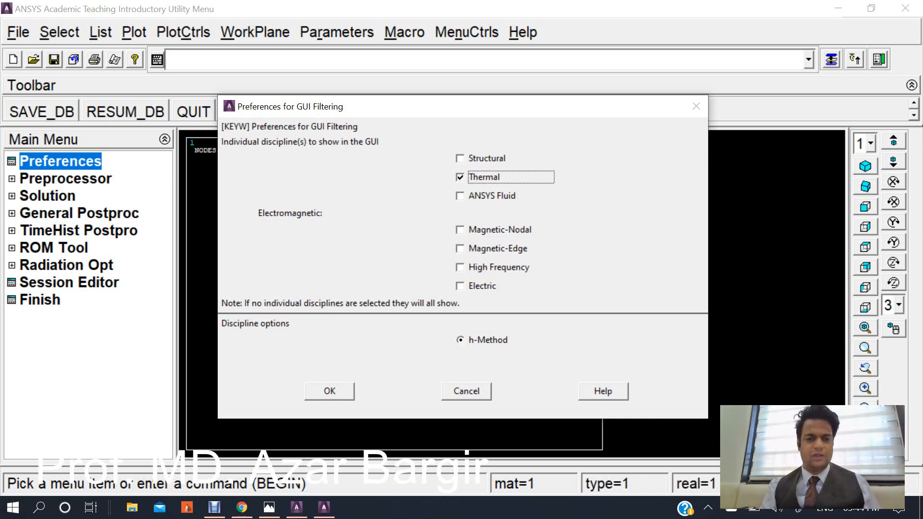
{"action": "key", "text": "Return"}
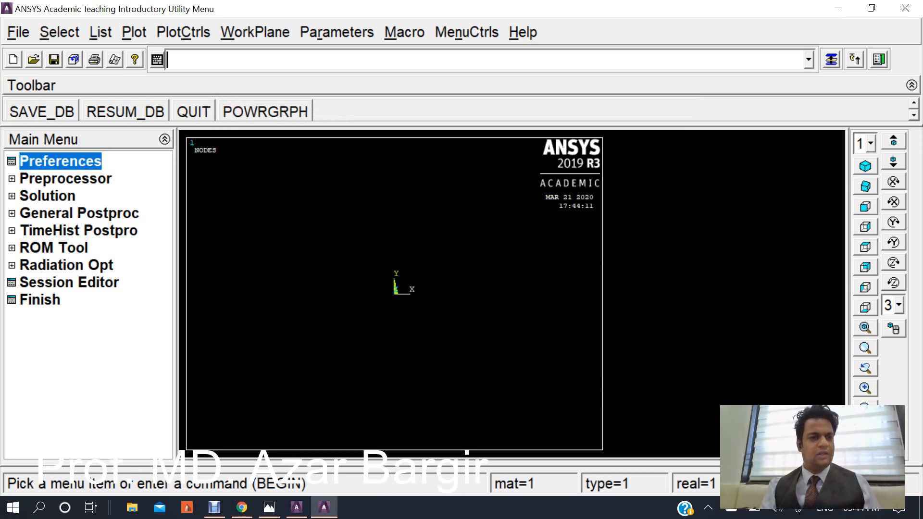
Add a thermal Solid element type, Quad 4node 55 (PLANE55), as element type 1.
{"action": "left_click", "coordinate": [66, 179]}
{"action": "left_click", "coordinate": [83, 196]}
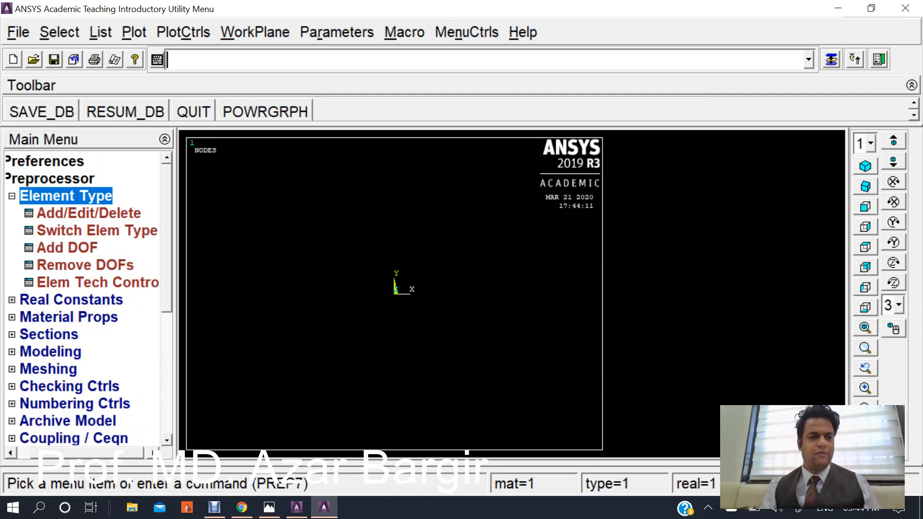
{"action": "left_click", "coordinate": [89, 213]}
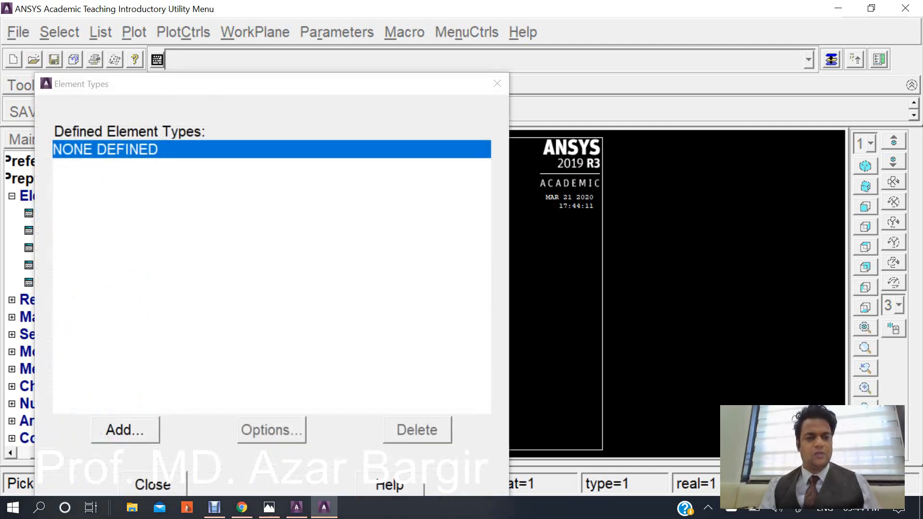
{"action": "left_click", "coordinate": [125, 429]}
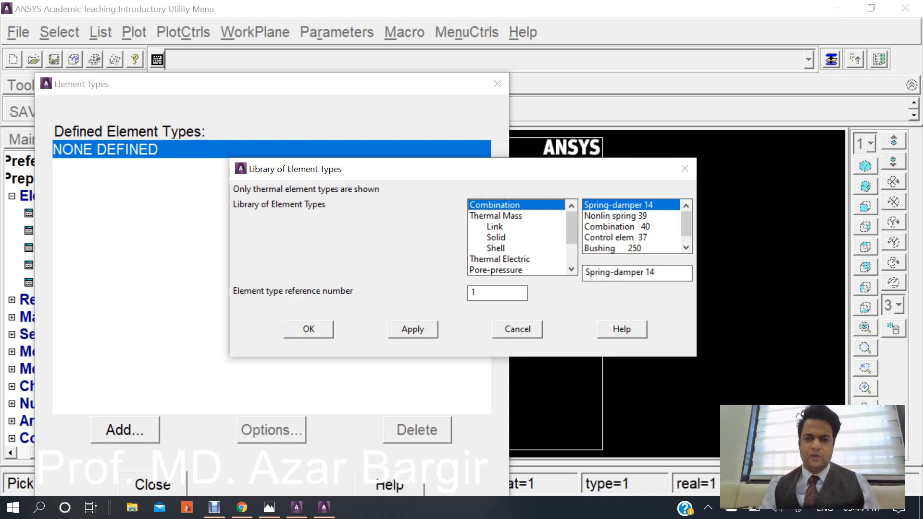
{"action": "left_click", "coordinate": [496, 238]}
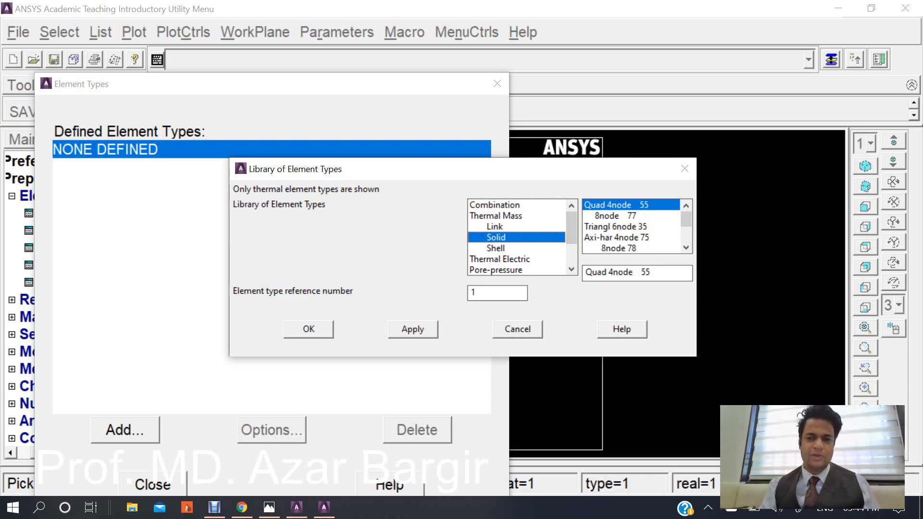
{"action": "left_click", "coordinate": [308, 330]}
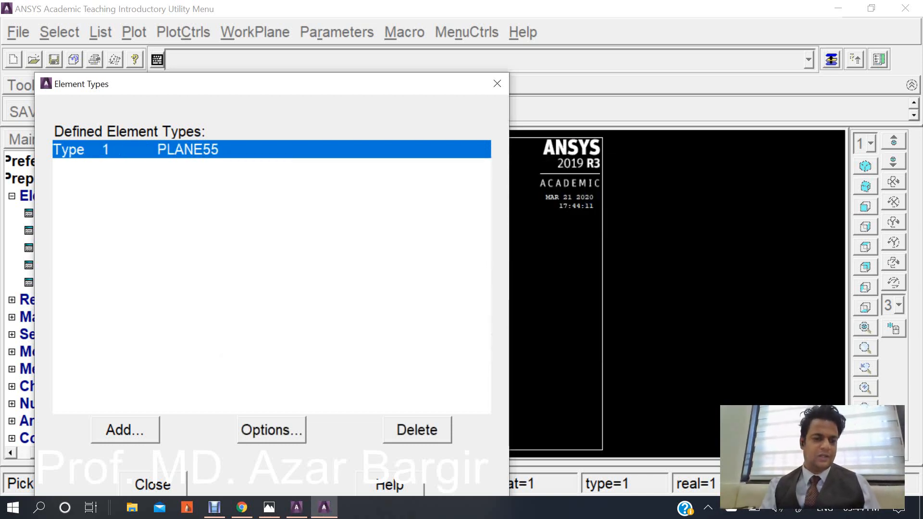
{"action": "left_click", "coordinate": [153, 483]}
Open the Material Models editor and consult the composite wall problem statement in the photo viewer.
{"action": "left_click", "coordinate": [12, 196]}
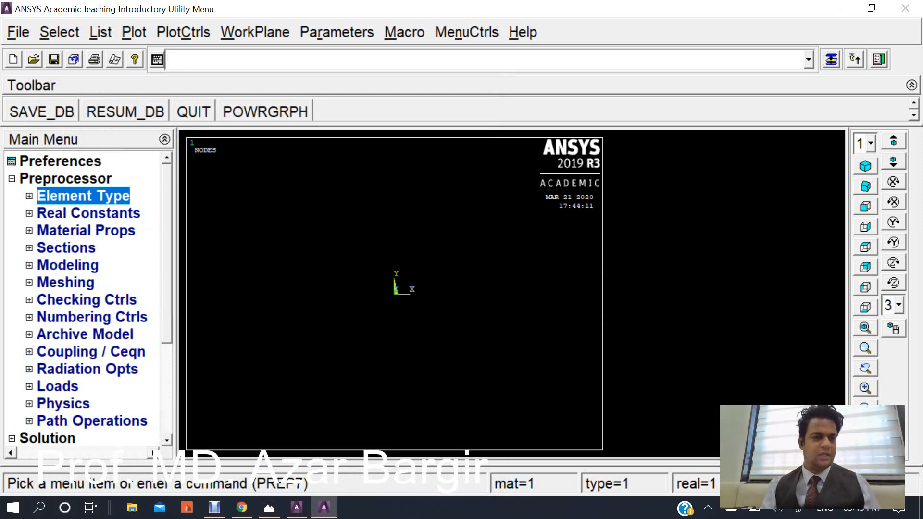
{"action": "left_click", "coordinate": [86, 230]}
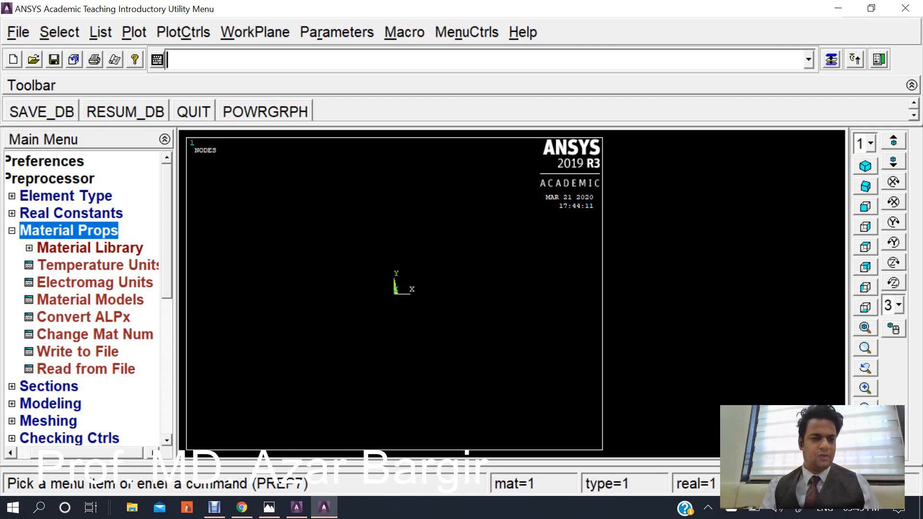
{"action": "left_click", "coordinate": [91, 300]}
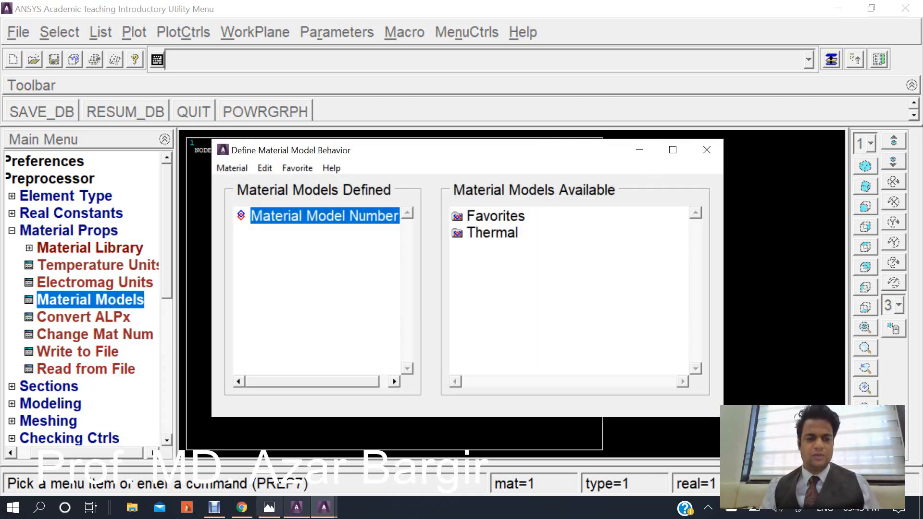
{"action": "left_click", "coordinate": [269, 507]}
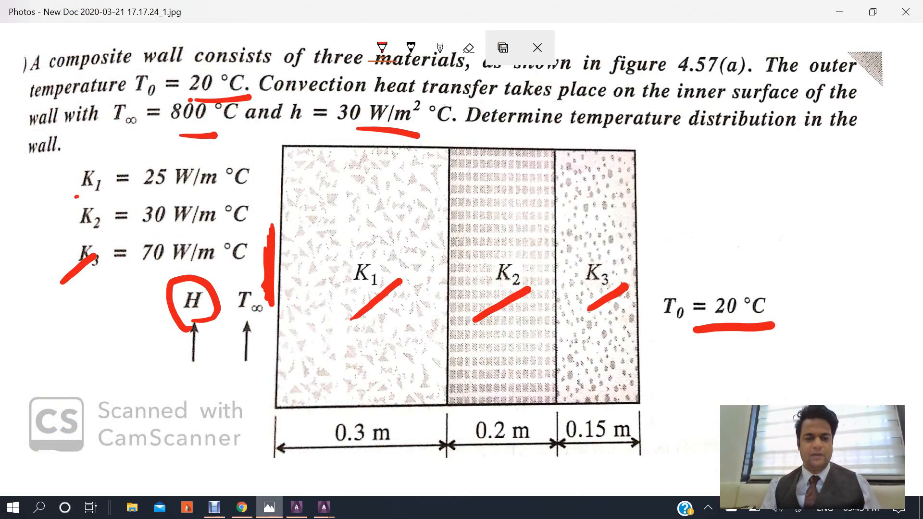
{"action": "mouse_move", "coordinate": [324, 507]}
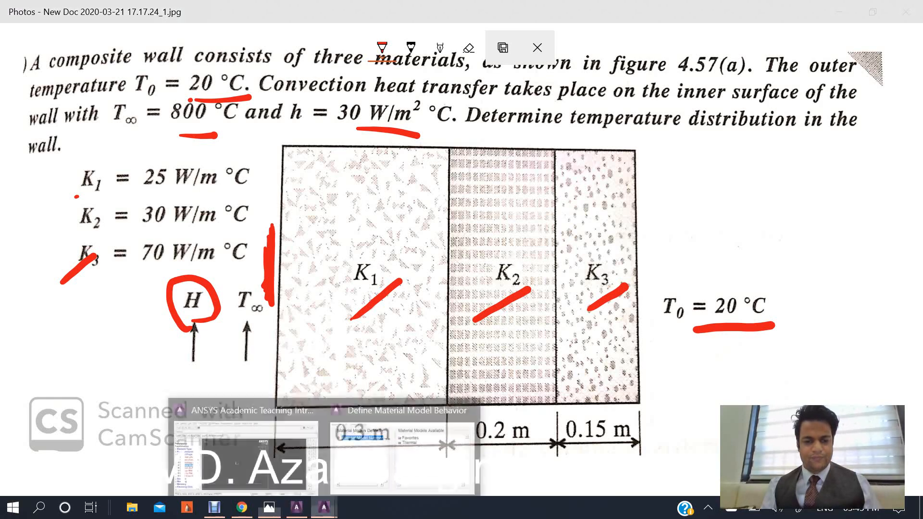
{"action": "left_click", "coordinate": [348, 452]}
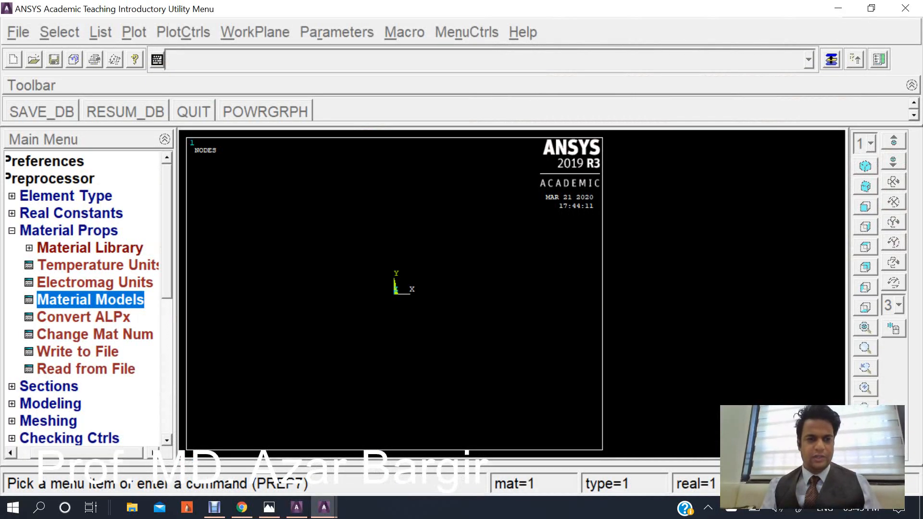
Define material 1 with isotropic thermal conductivity KXX of 25.
{"action": "left_click", "coordinate": [831, 60]}
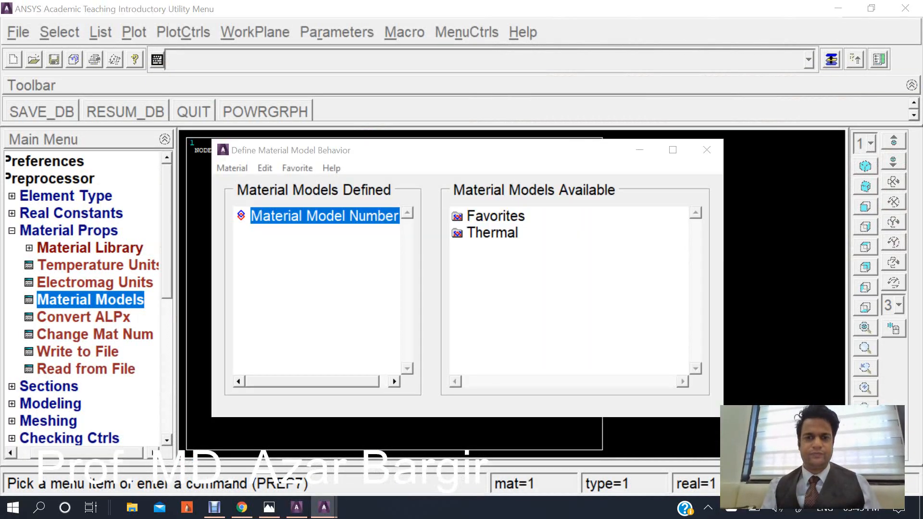
{"action": "double_click", "coordinate": [492, 232]}
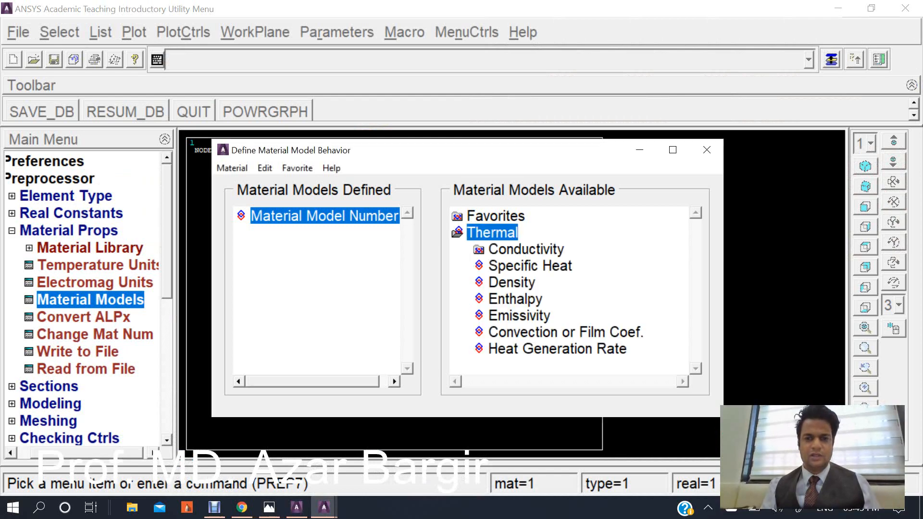
{"action": "double_click", "coordinate": [526, 250]}
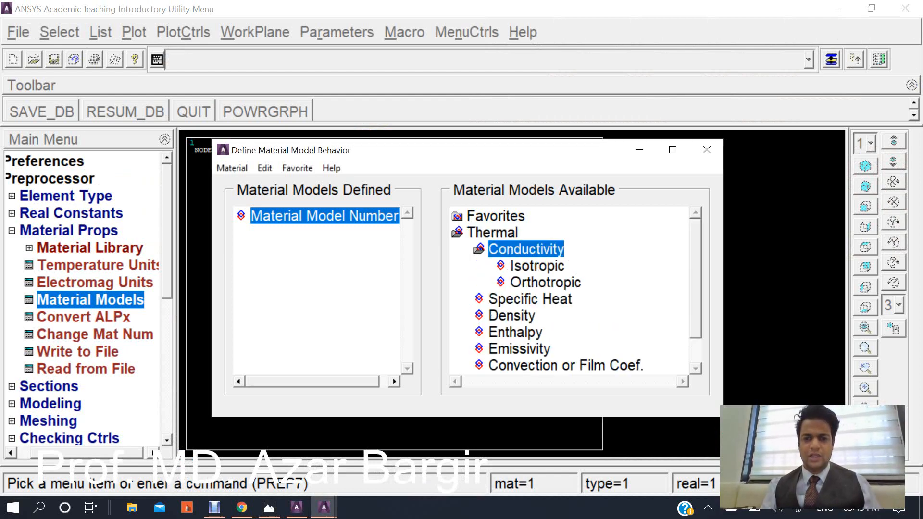
{"action": "double_click", "coordinate": [537, 266]}
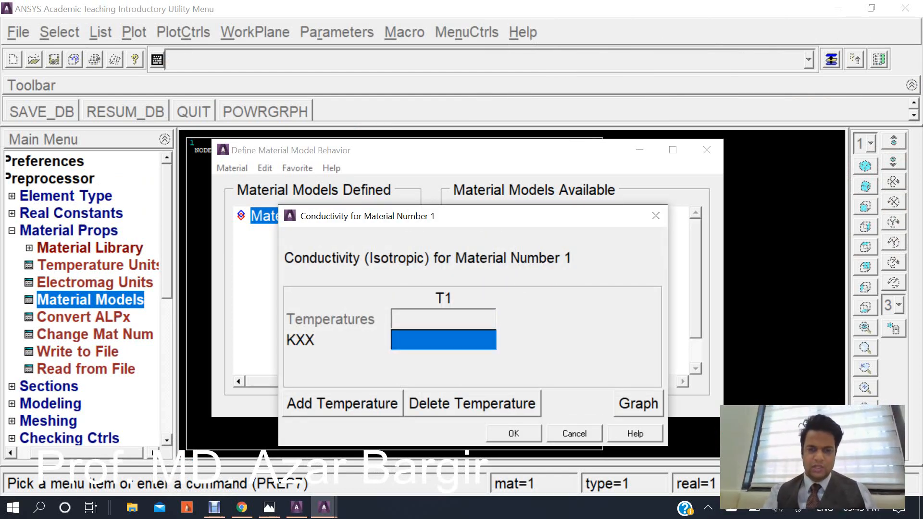
{"action": "type", "text": "25"}
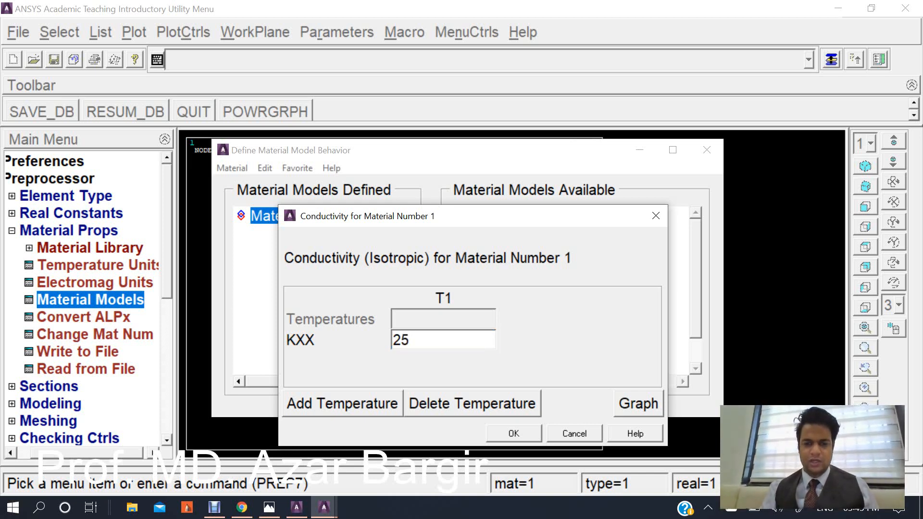
{"action": "left_click", "coordinate": [514, 433]}
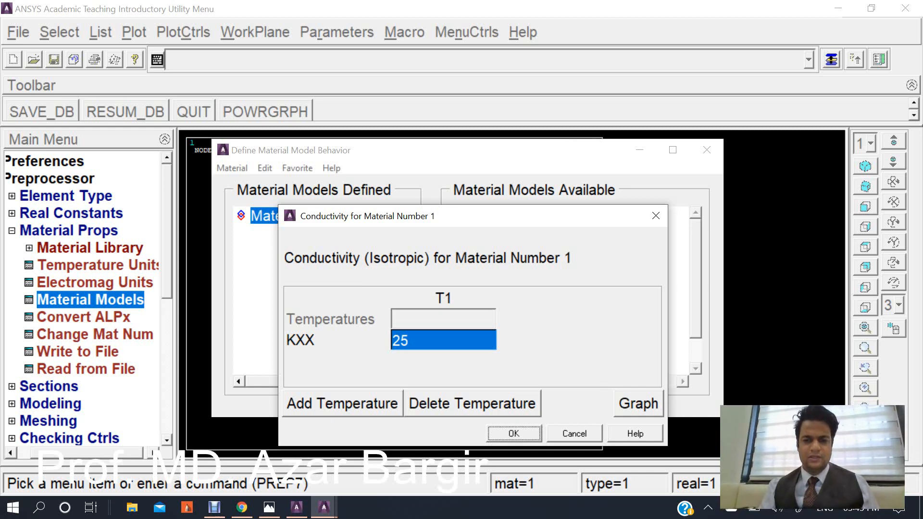
Create material model 2 and give it isotropic thermal conductivity KXX of 30.
{"action": "left_click", "coordinate": [232, 168]}
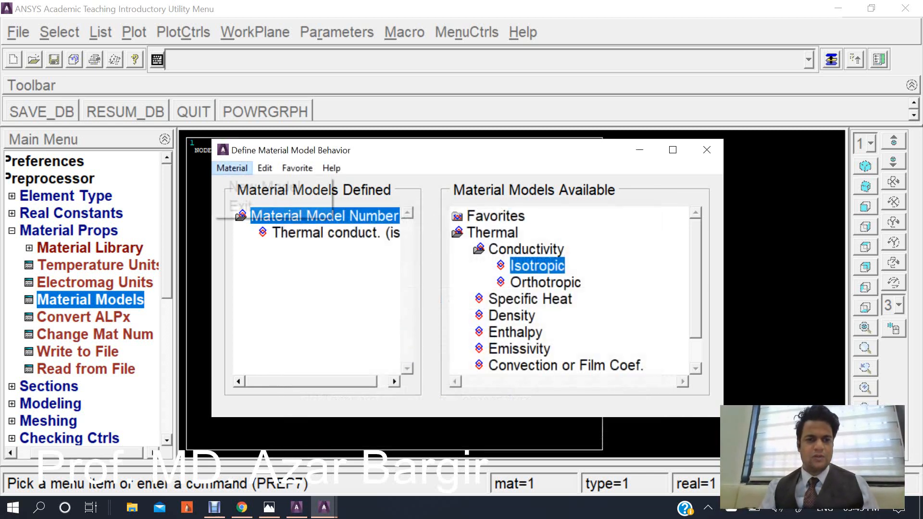
{"action": "left_click", "coordinate": [271, 187]}
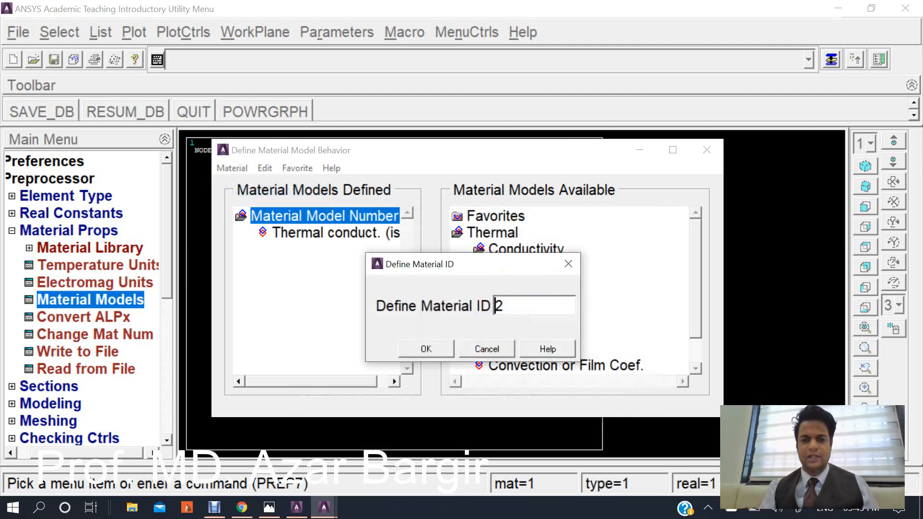
{"action": "key", "text": "Return"}
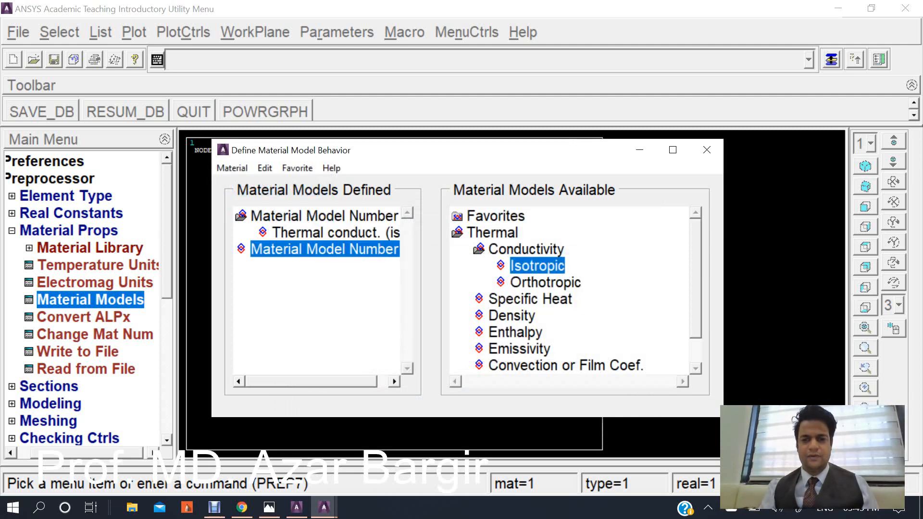
{"action": "double_click", "coordinate": [538, 266]}
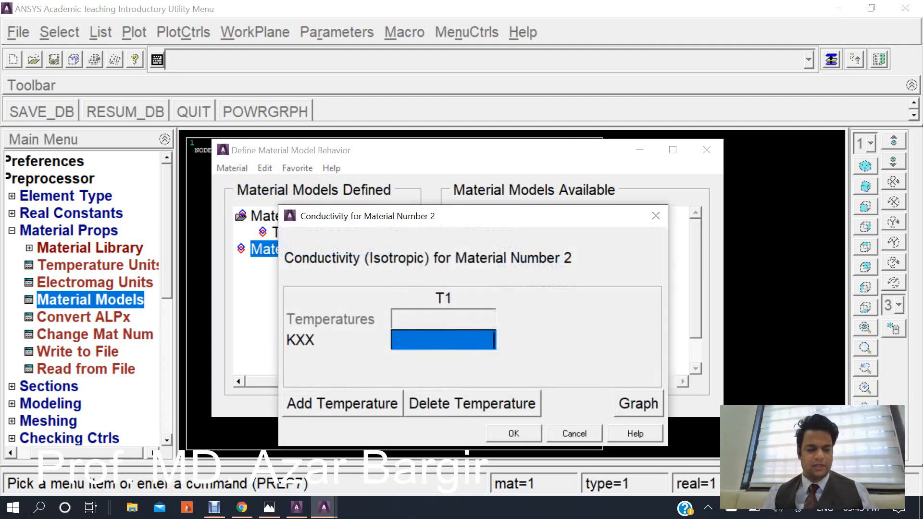
{"action": "type", "text": "30"}
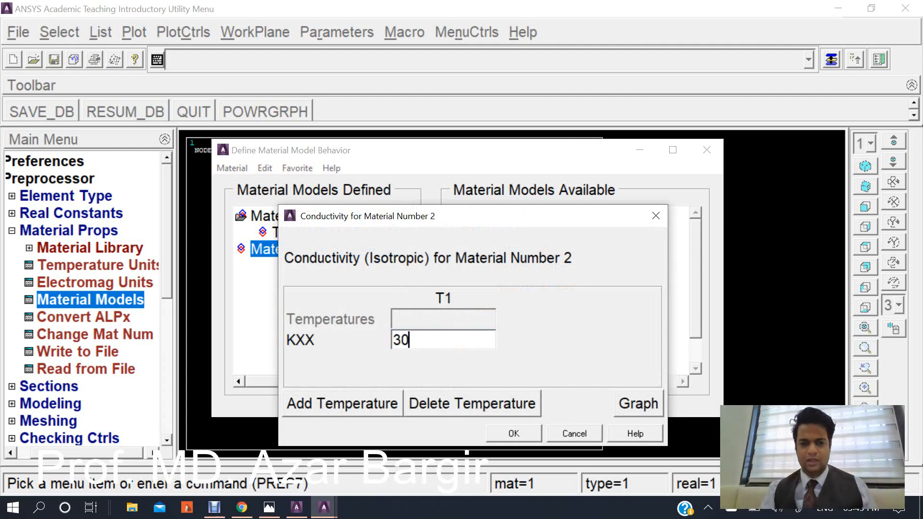
{"action": "key", "text": "Return"}
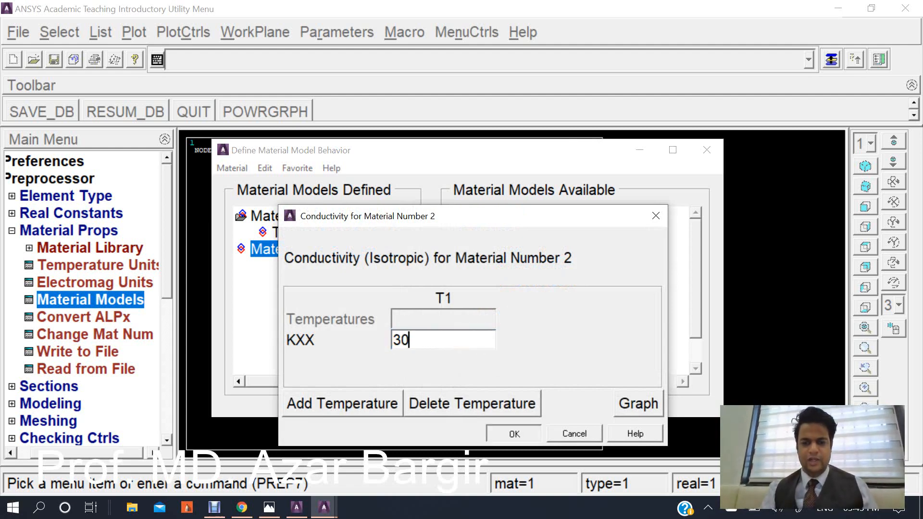
Create material model 3 with isotropic thermal conductivity KXX of 70 and close the material editor.
{"action": "left_click", "coordinate": [231, 168]}
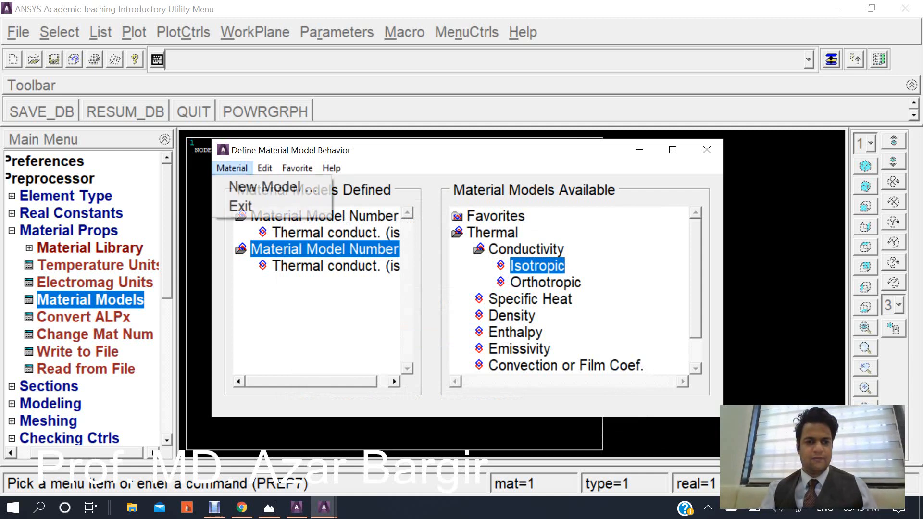
{"action": "left_click", "coordinate": [272, 187]}
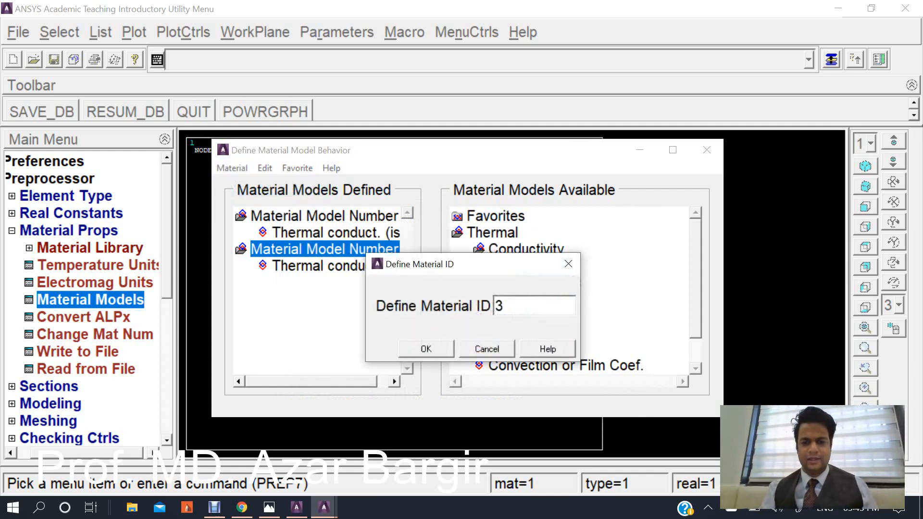
{"action": "key", "text": "Return"}
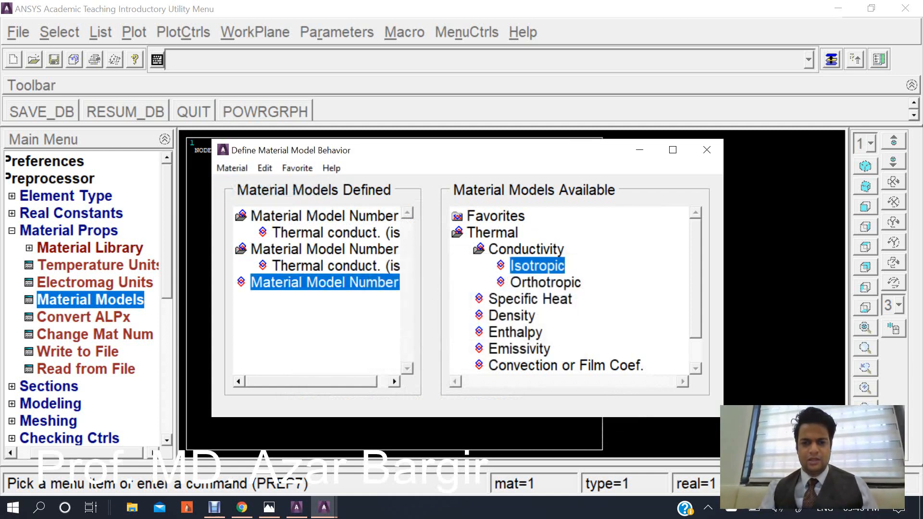
{"action": "double_click", "coordinate": [537, 266]}
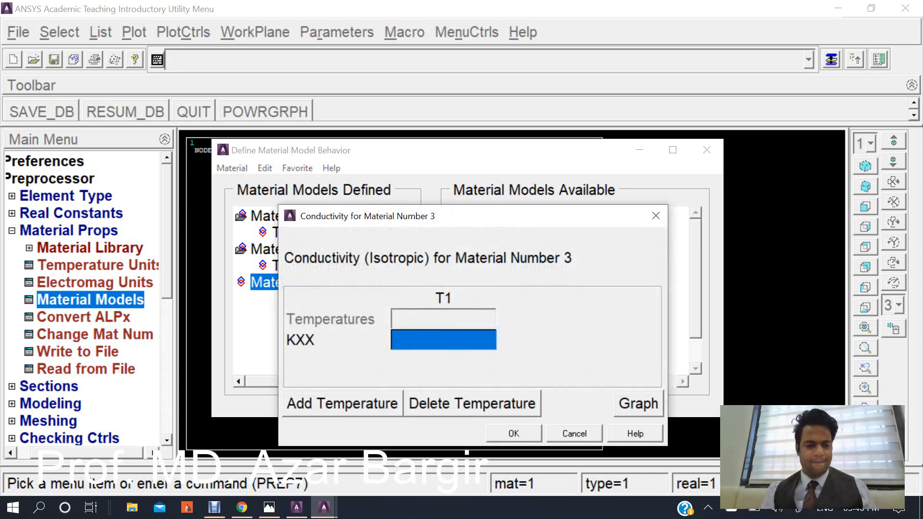
{"action": "type", "text": "70"}
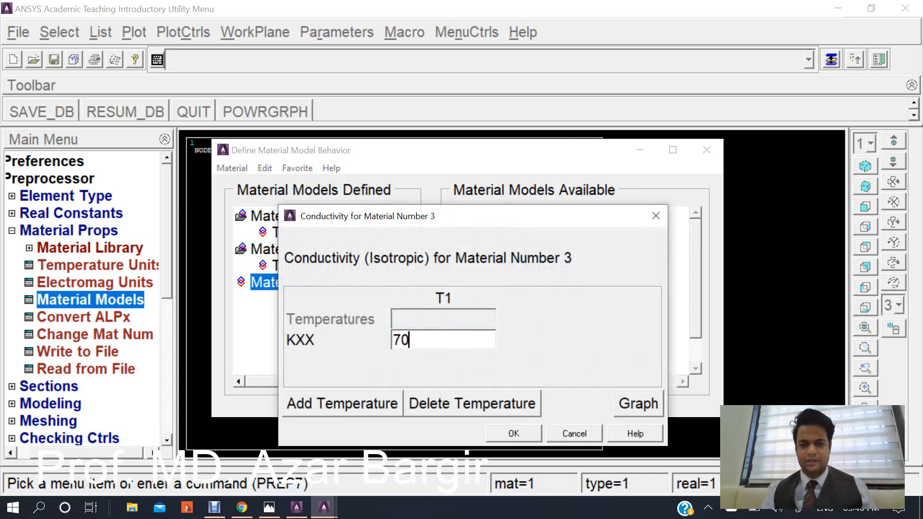
{"action": "key", "text": "Return"}
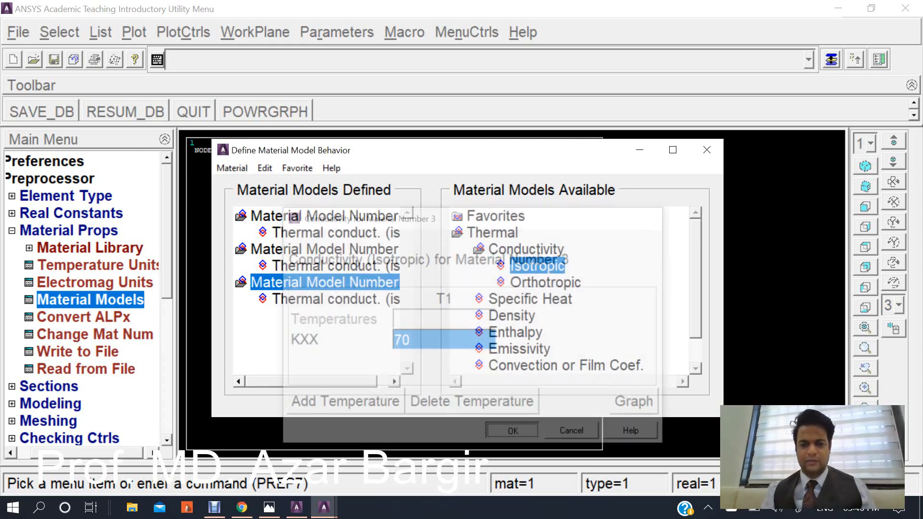
{"action": "left_click", "coordinate": [707, 149]}
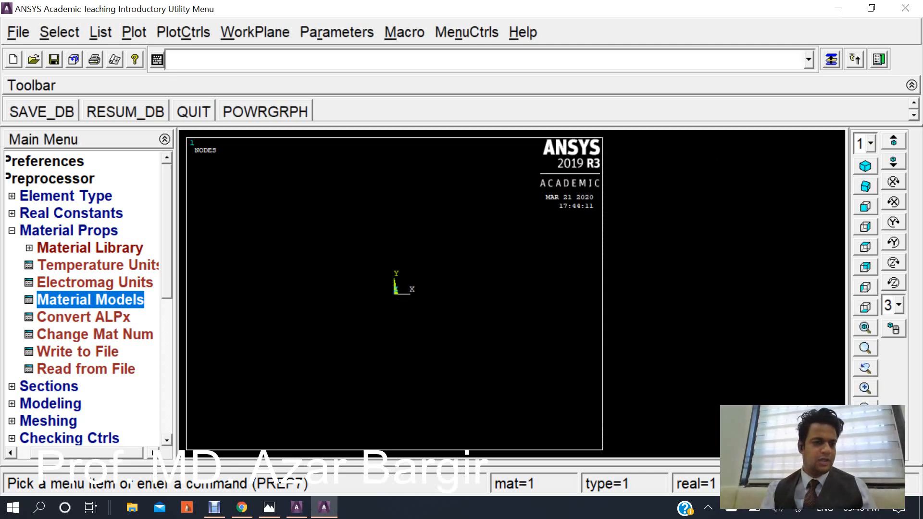
{"action": "left_click", "coordinate": [12, 230]}
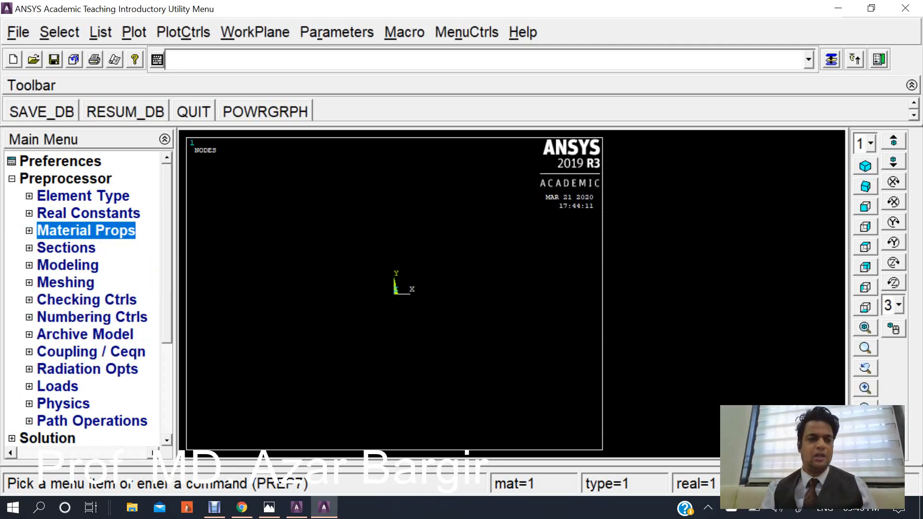
Consult the problem figure and create the first wall rectangle at the origin, 0.3 wide and 1 high.
{"action": "left_click", "coordinate": [67, 265]}
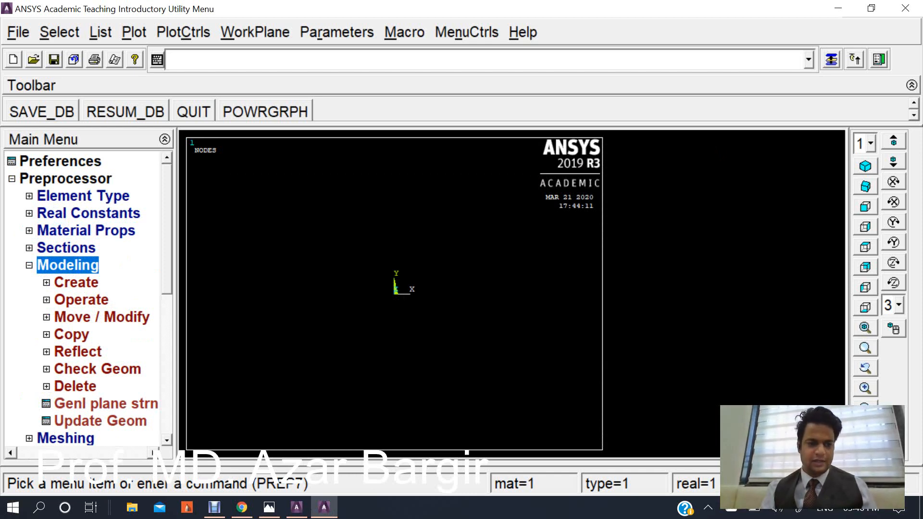
{"action": "left_click", "coordinate": [76, 282]}
{"action": "scroll", "coordinate": [87, 298], "scroll_direction": "down", "scroll_amount": 2}
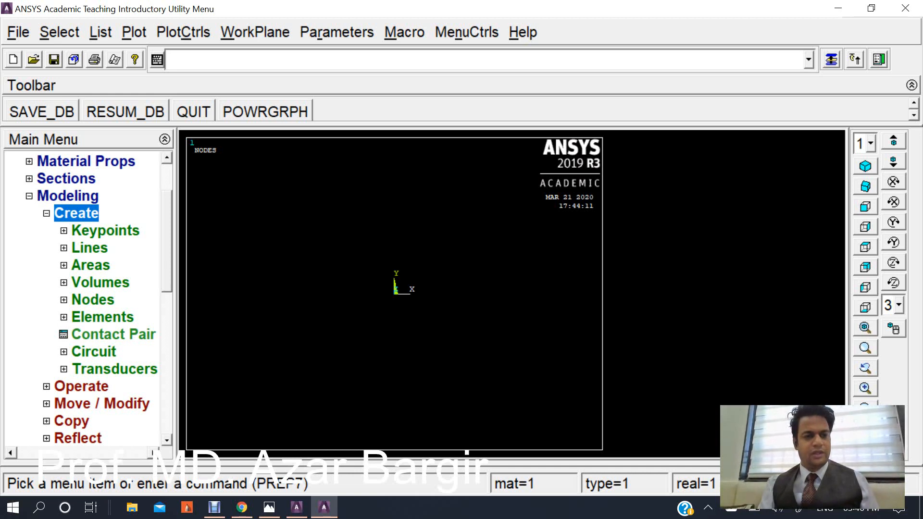
{"action": "left_click", "coordinate": [90, 265]}
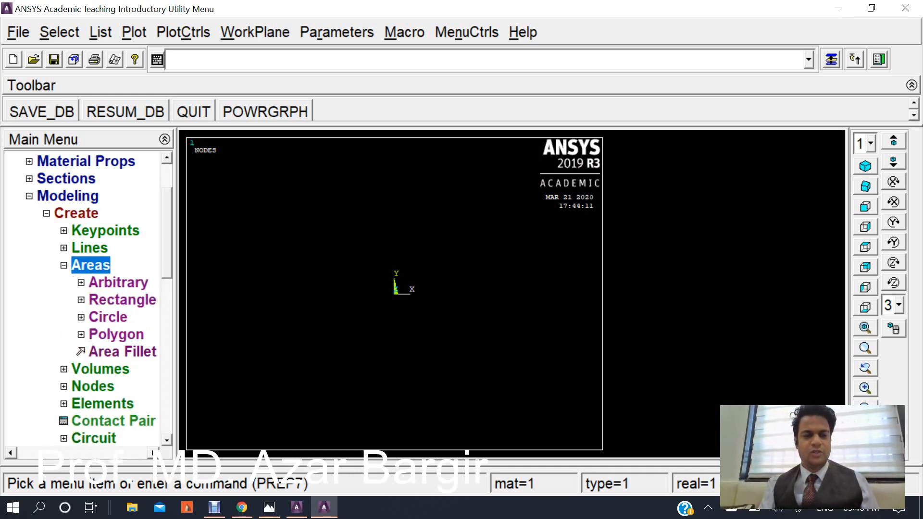
{"action": "left_click", "coordinate": [122, 300]}
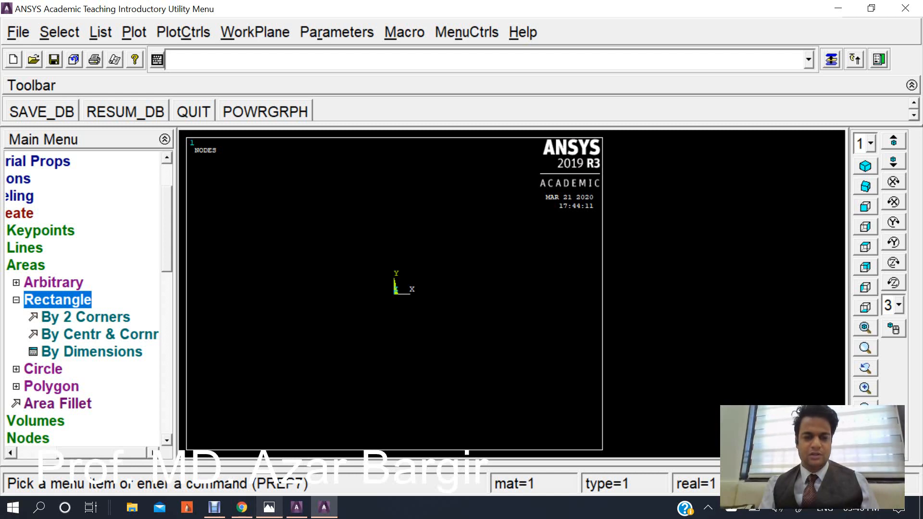
{"action": "left_click", "coordinate": [269, 507]}
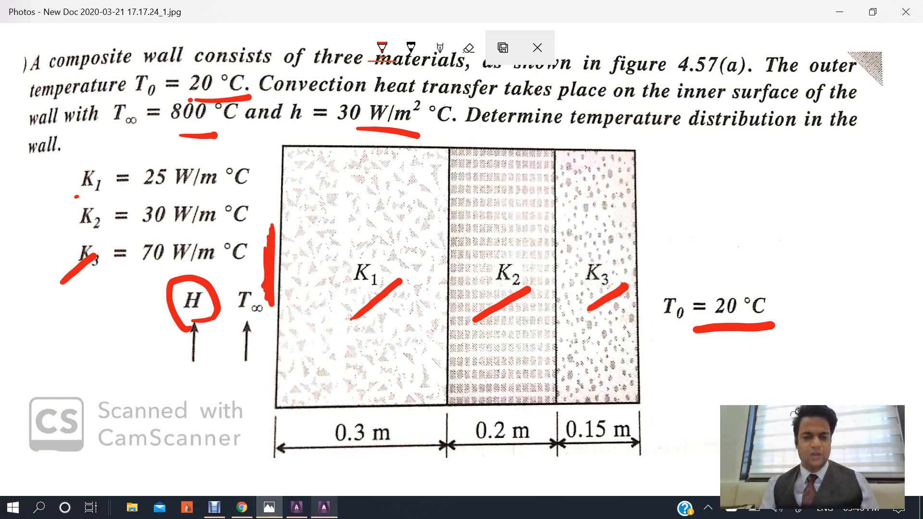
{"action": "left_click", "coordinate": [324, 507]}
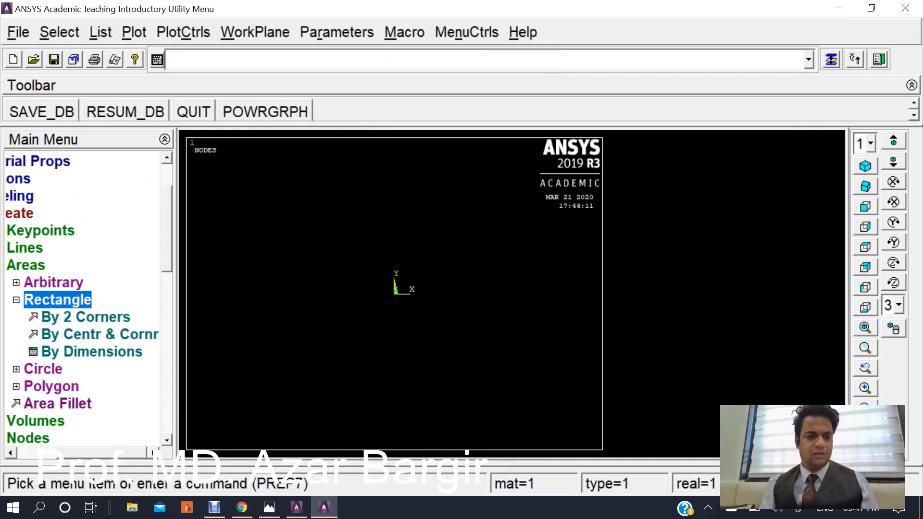
{"action": "left_click", "coordinate": [86, 317]}
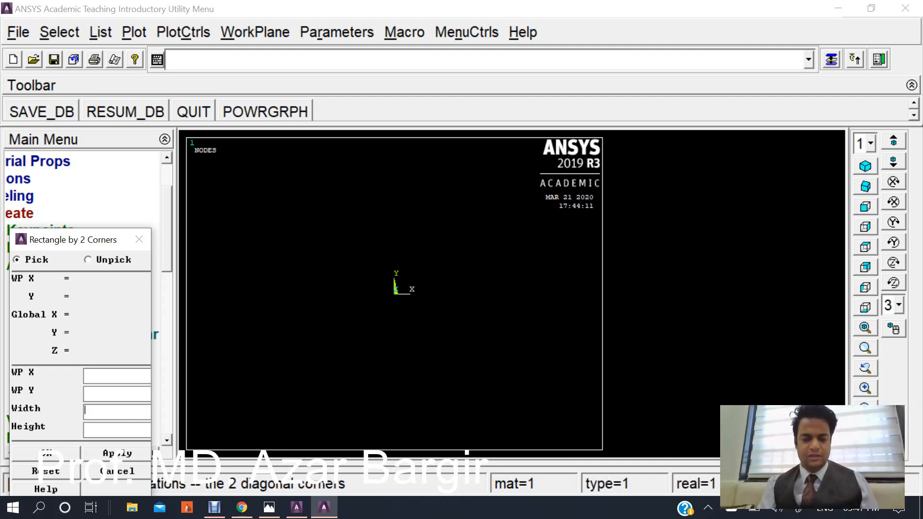
{"action": "type", "text": "0.3"}
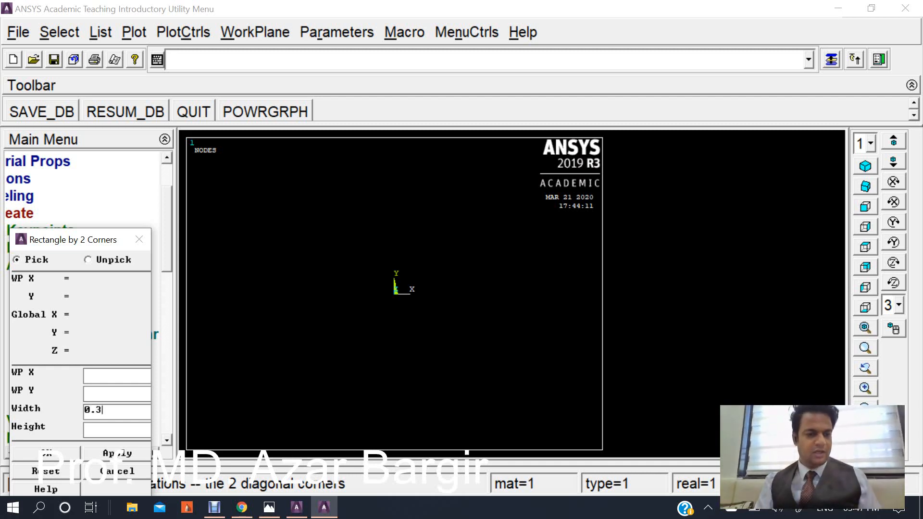
{"action": "key", "text": "Tab"}
{"action": "type", "text": "1"}
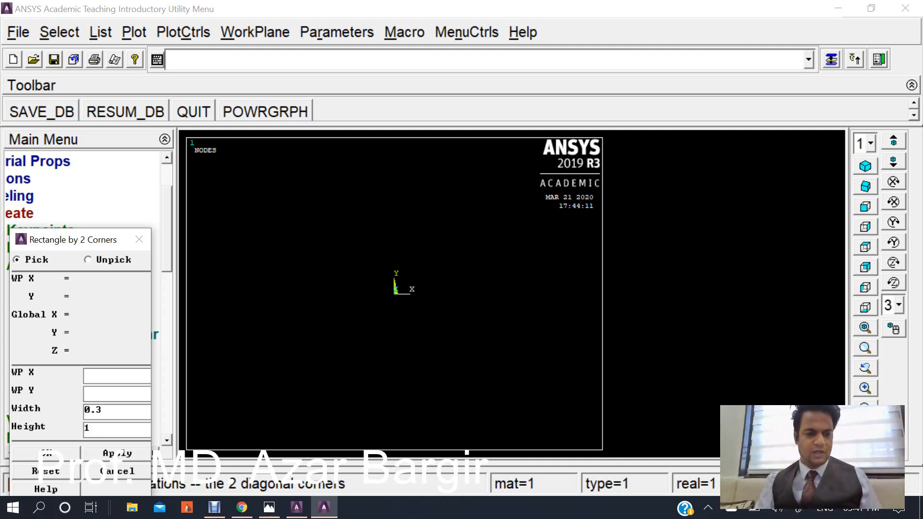
{"action": "key", "text": "Return"}
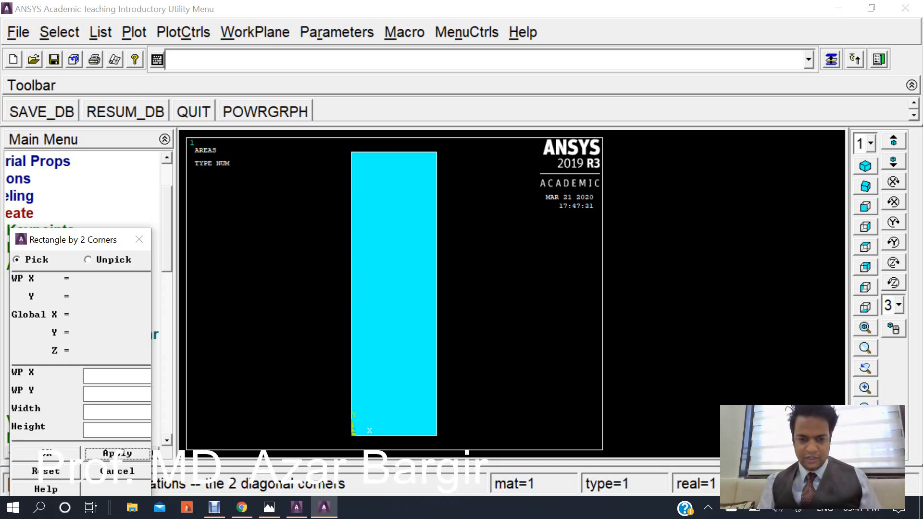
Create the second rectangle starting at WP X 0.3, with width 0.2 and height 1.
{"action": "left_click", "coordinate": [117, 376]}
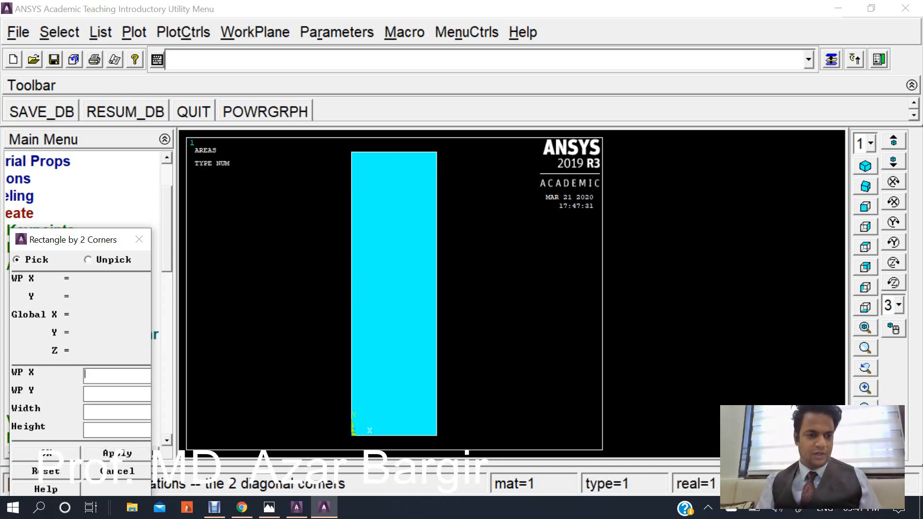
{"action": "type", "text": "0.3"}
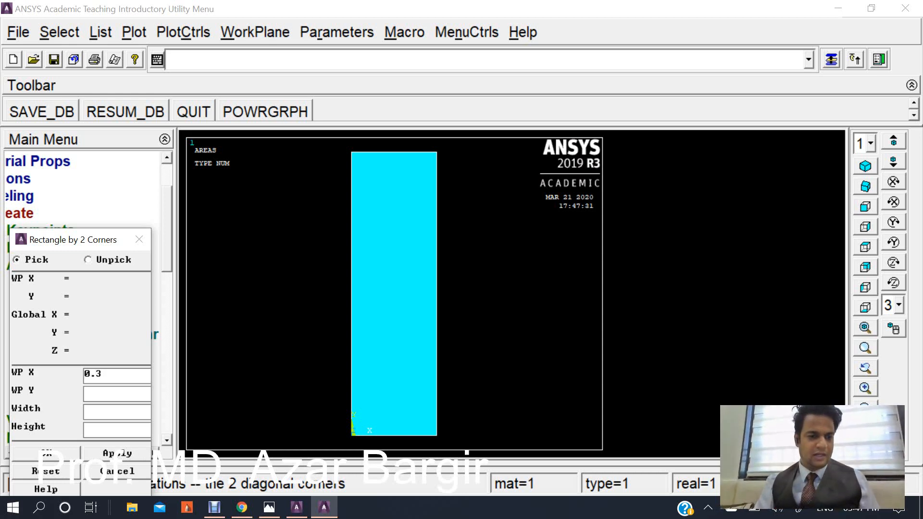
{"action": "left_click", "coordinate": [117, 411]}
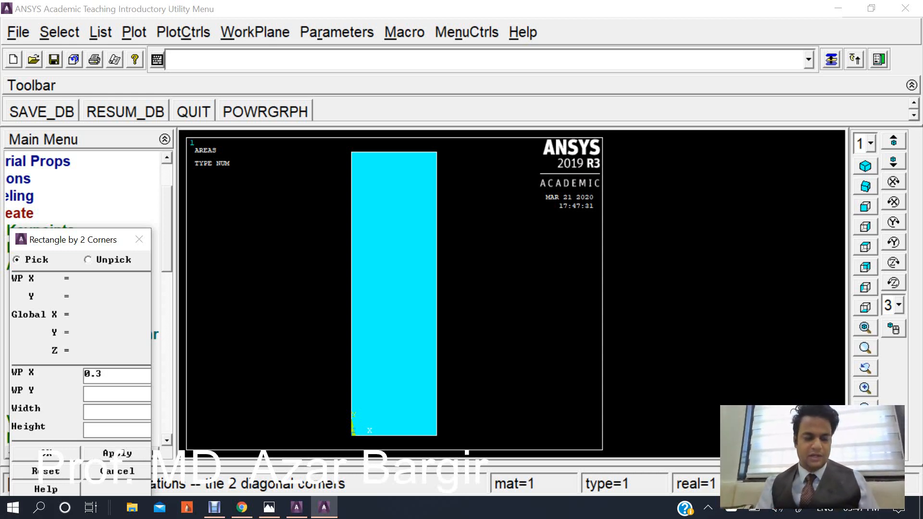
{"action": "type", "text": "0.2"}
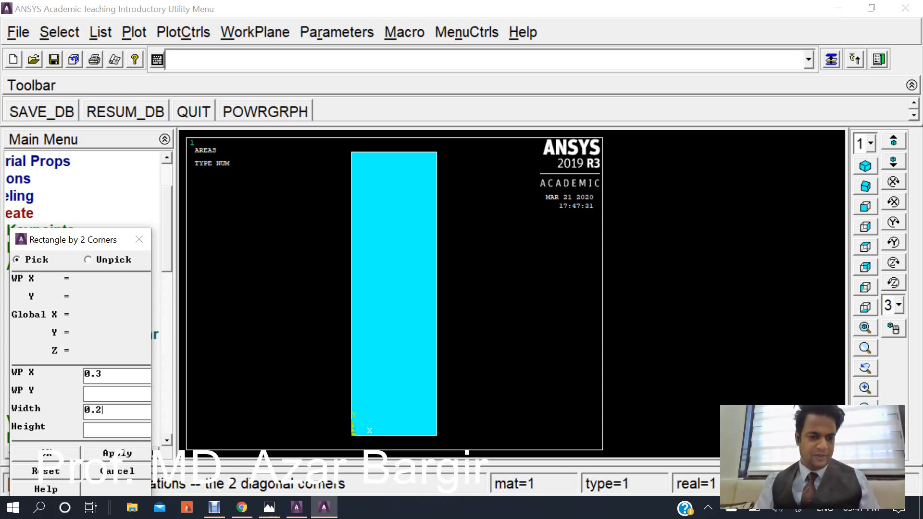
{"action": "left_click", "coordinate": [116, 429]}
{"action": "type", "text": "1"}
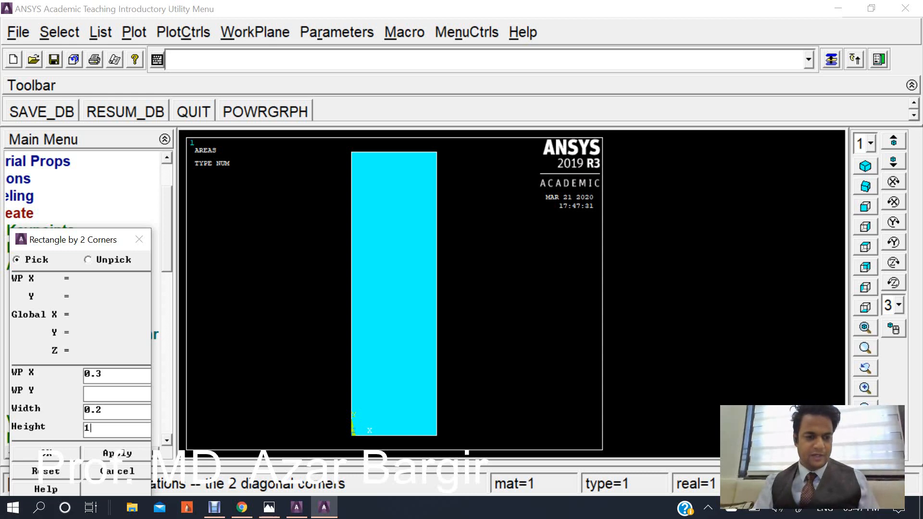
{"action": "key", "text": "Return"}
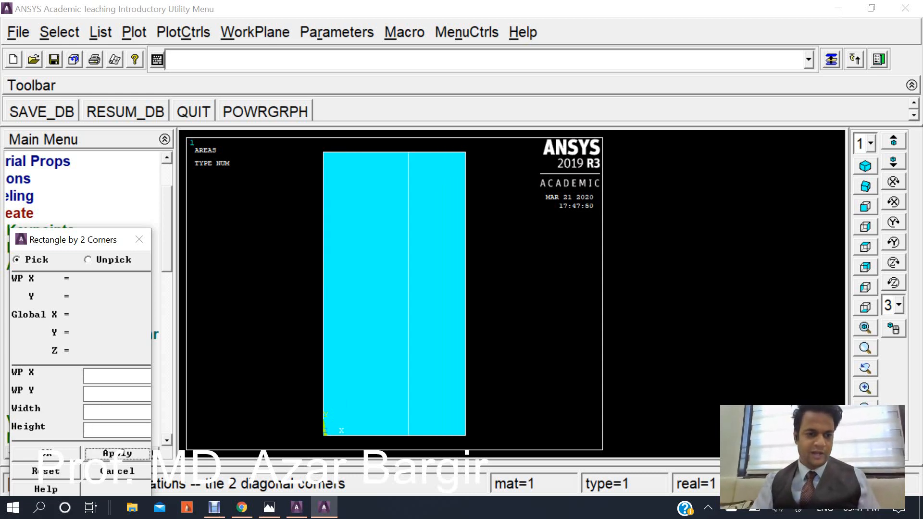
Create the third rectangle starting at WP X 0.5, with width 0.15 and height 1.
{"action": "type", "text": "0."}
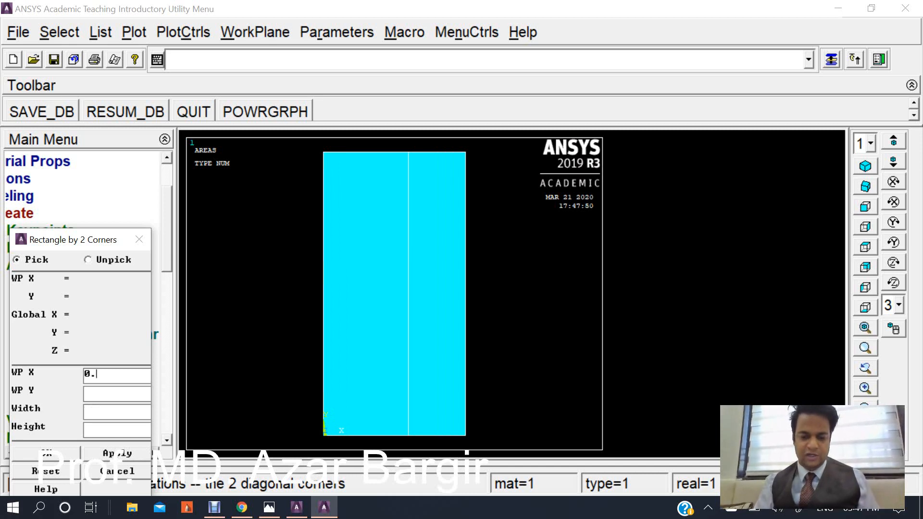
{"action": "type", "text": "5"}
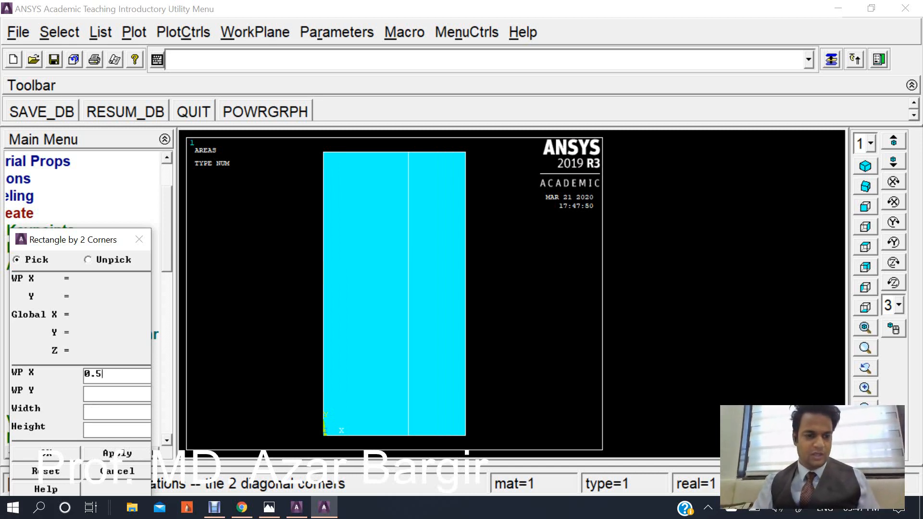
{"action": "left_click", "coordinate": [115, 412]}
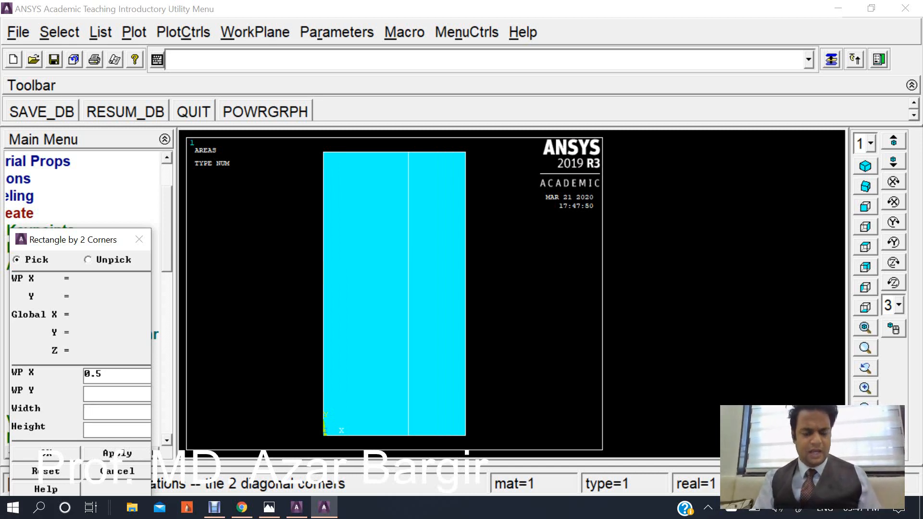
{"action": "type", "text": "0.15"}
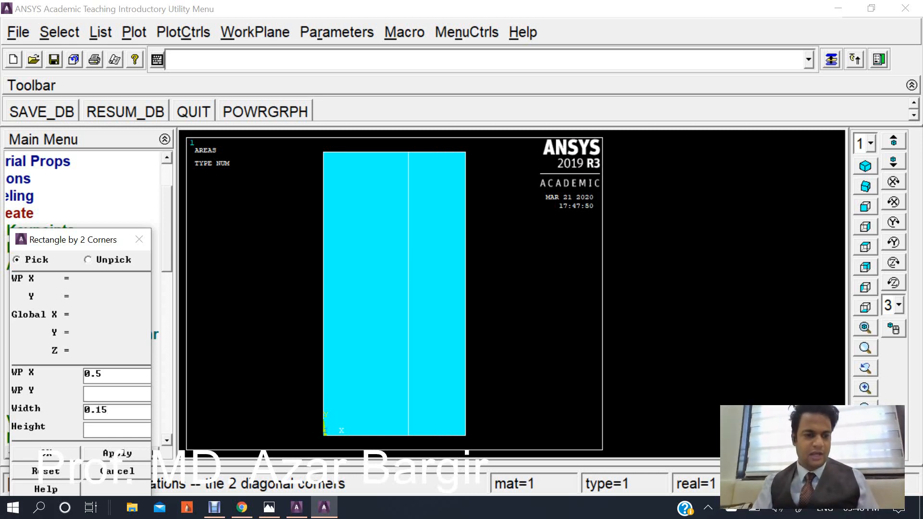
{"action": "left_click", "coordinate": [115, 429]}
{"action": "type", "text": "1"}
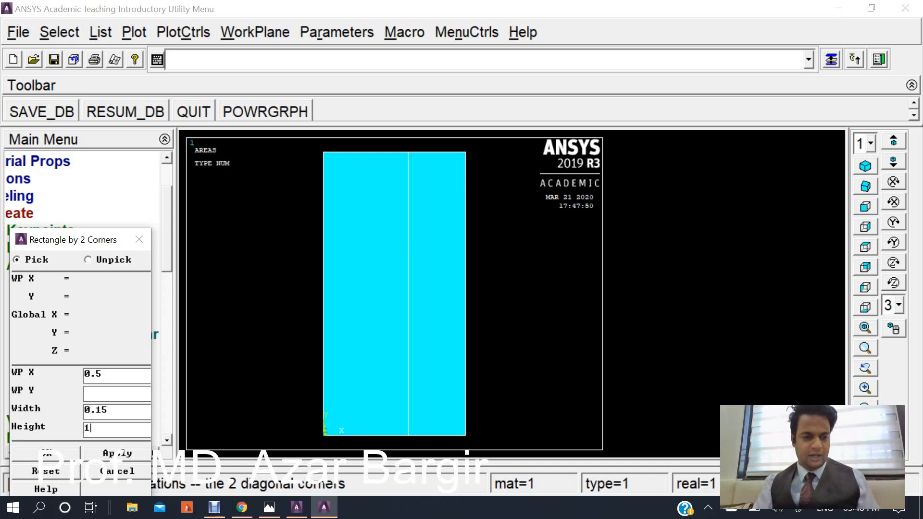
{"action": "key", "text": "Return"}
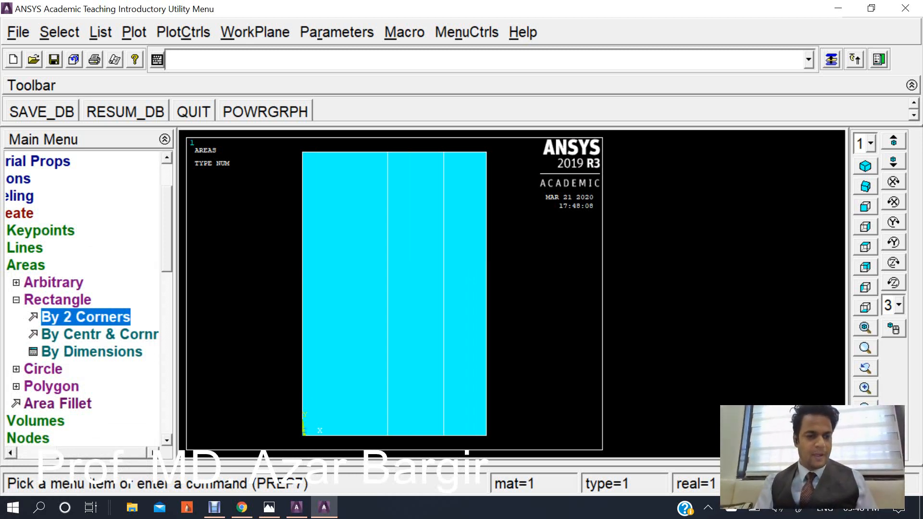
Glue all three rectangular areas together.
{"action": "left_click_drag", "start_coordinate": [102, 453], "coordinate": [75, 453]}
{"action": "left_click", "coordinate": [63, 300]}
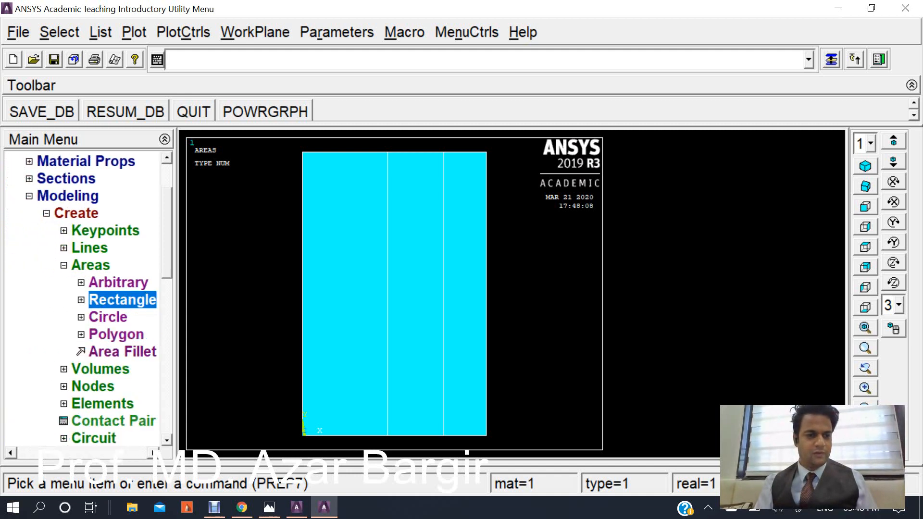
{"action": "left_click", "coordinate": [63, 266]}
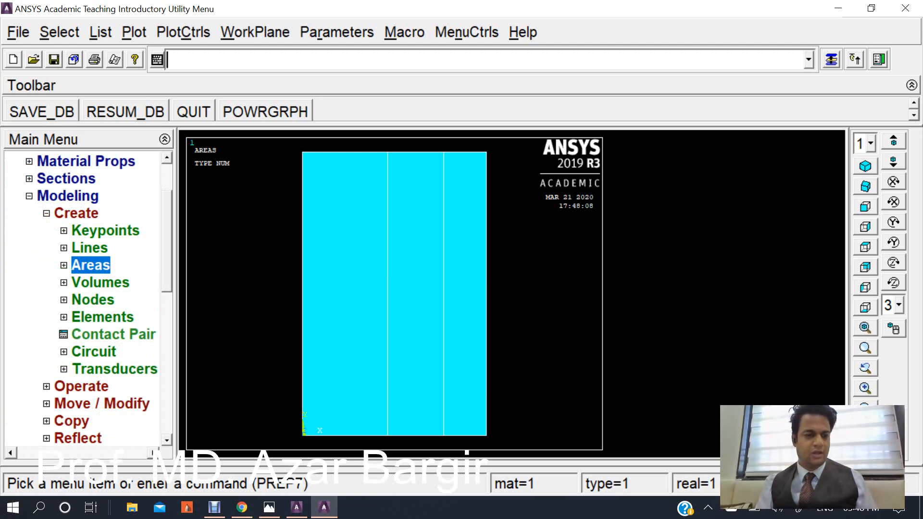
{"action": "left_click", "coordinate": [80, 386]}
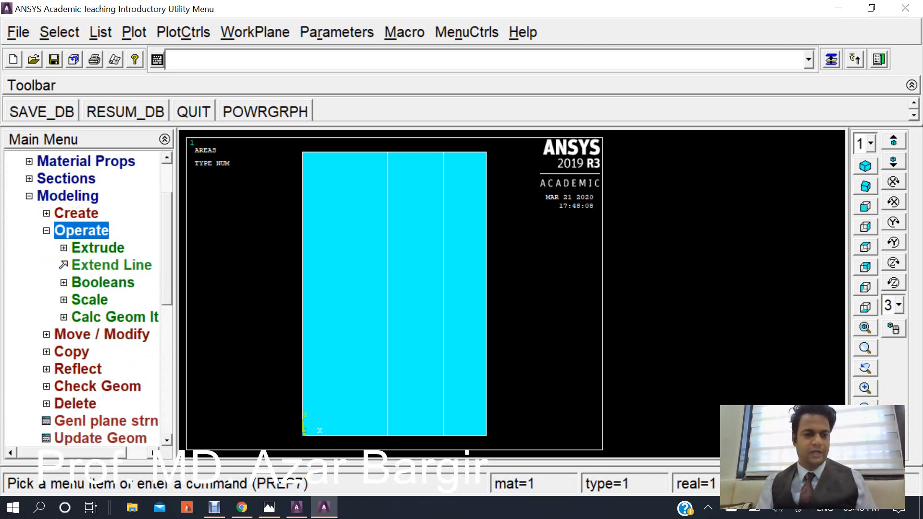
{"action": "left_click", "coordinate": [103, 282]}
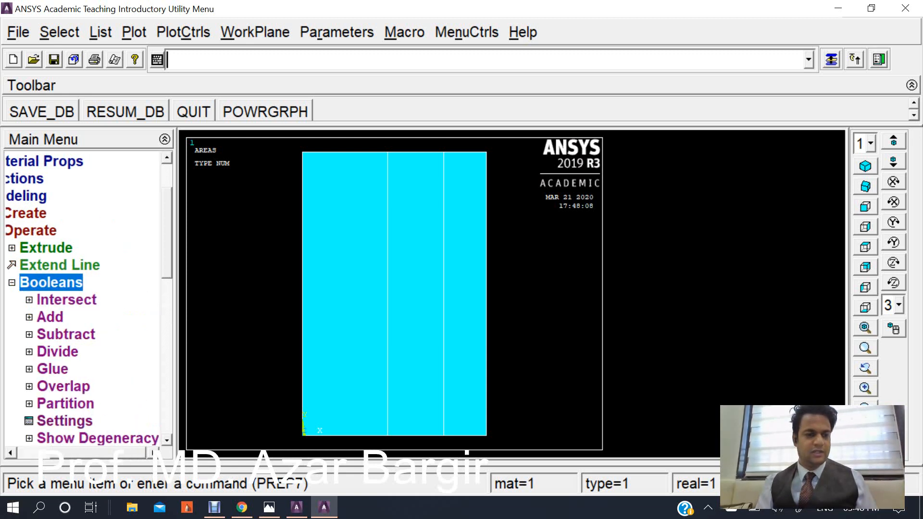
{"action": "left_click", "coordinate": [52, 369]}
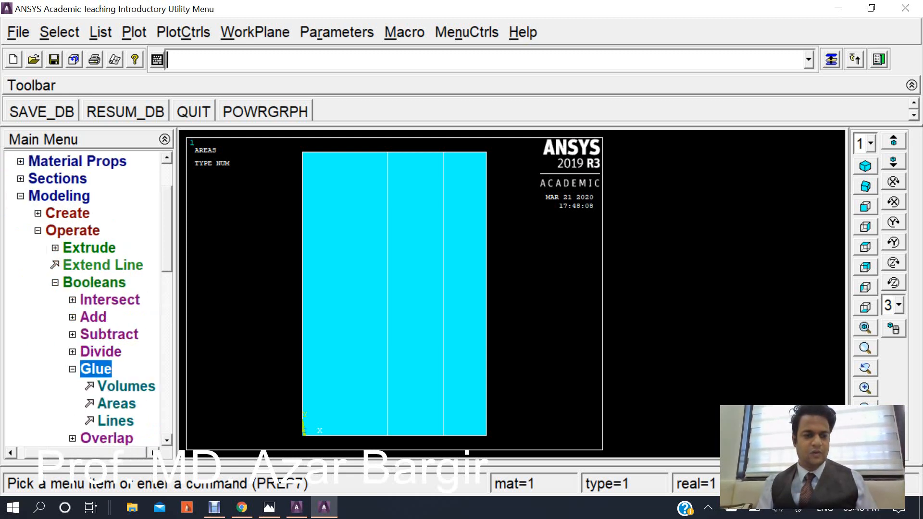
{"action": "left_click", "coordinate": [116, 404]}
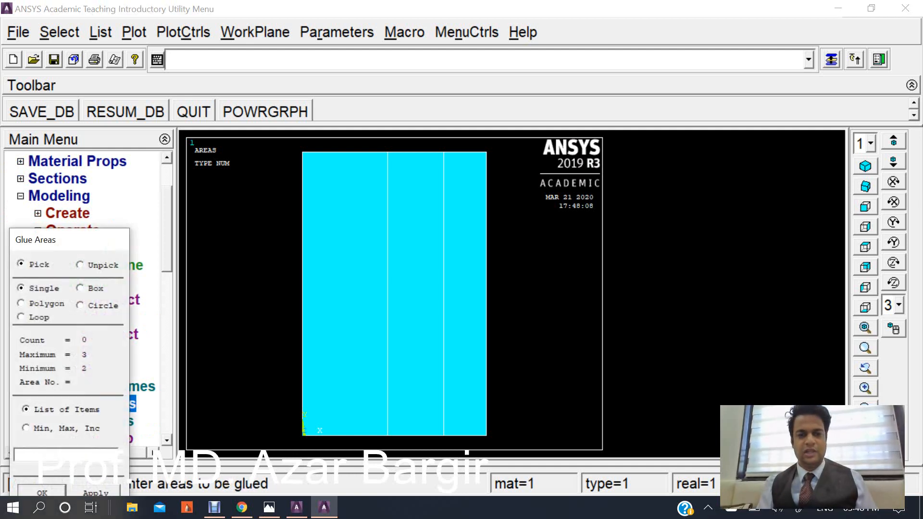
{"action": "left_click", "coordinate": [345, 294]}
{"action": "left_click", "coordinate": [415, 294]}
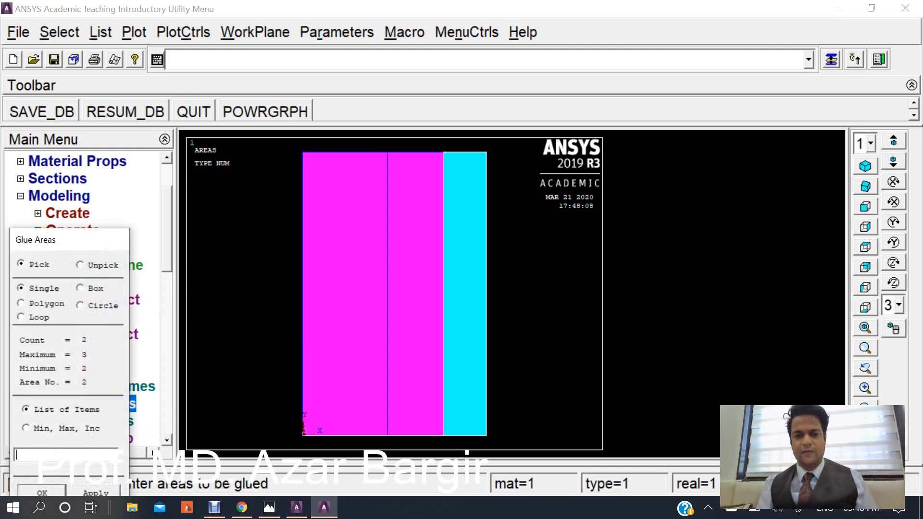
{"action": "left_click", "coordinate": [464, 294]}
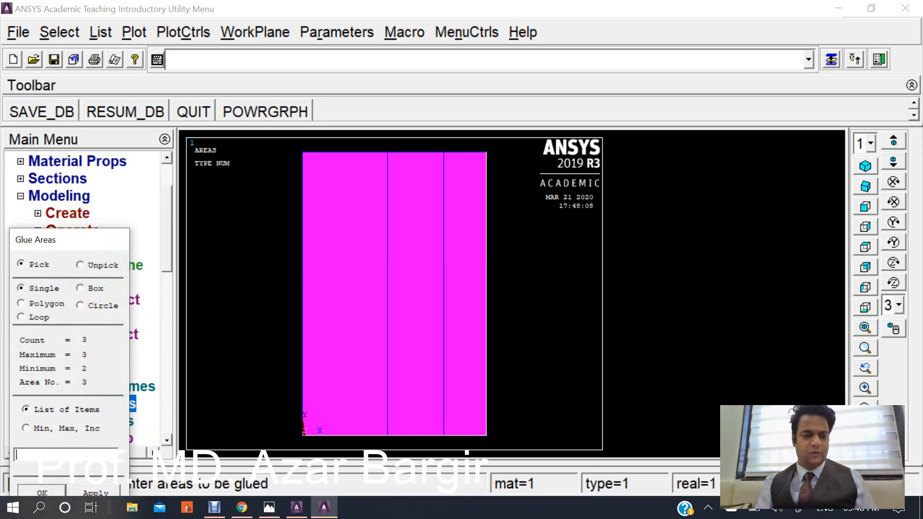
{"action": "left_click", "coordinate": [42, 491]}
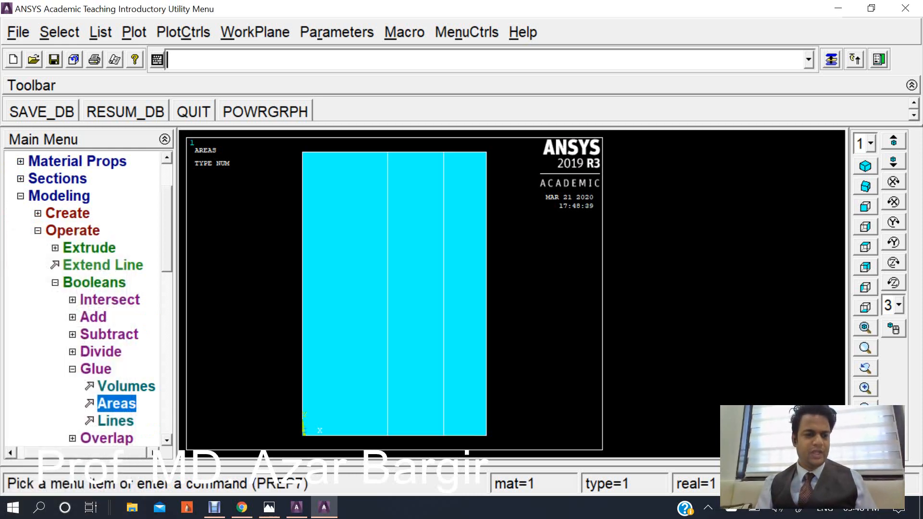
Set the default meshing attributes to element type PLANE55 and material number 1.
{"action": "left_click", "coordinate": [73, 369]}
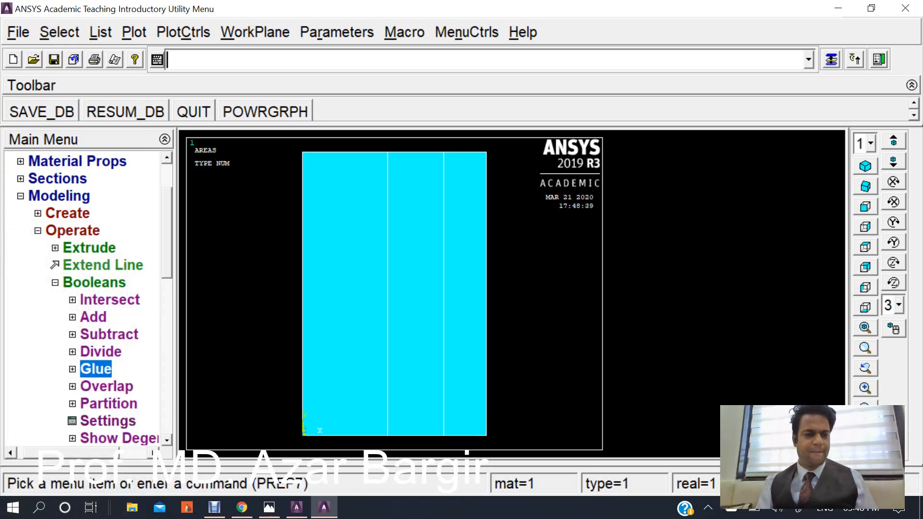
{"action": "left_click", "coordinate": [55, 283]}
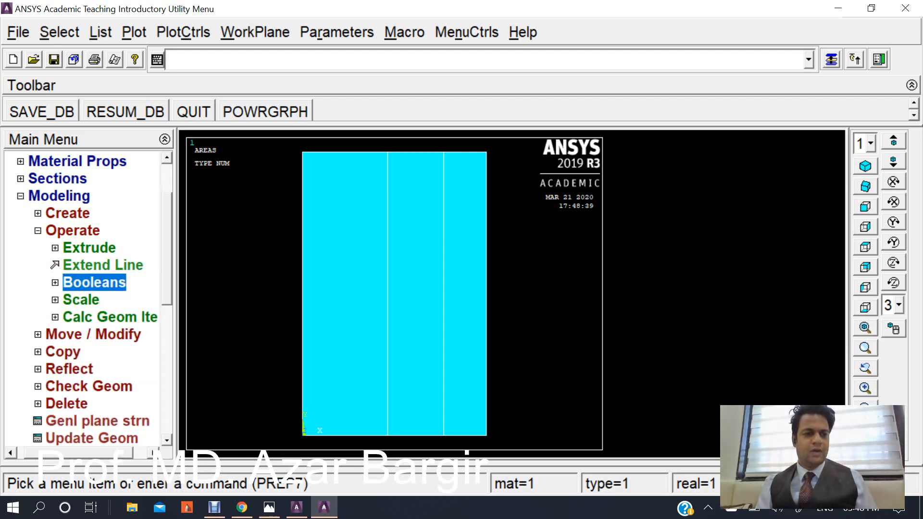
{"action": "left_click", "coordinate": [38, 230]}
{"action": "left_click", "coordinate": [67, 196]}
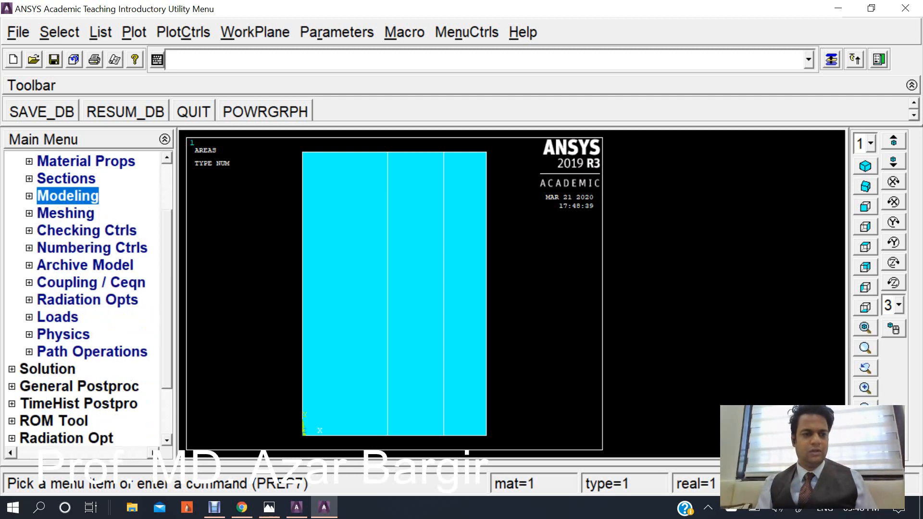
{"action": "left_click", "coordinate": [65, 213]}
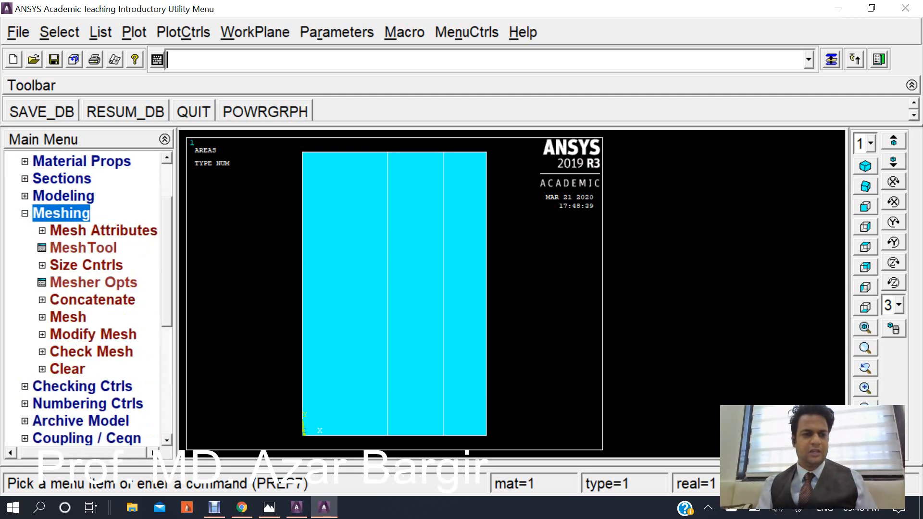
{"action": "left_click", "coordinate": [103, 231]}
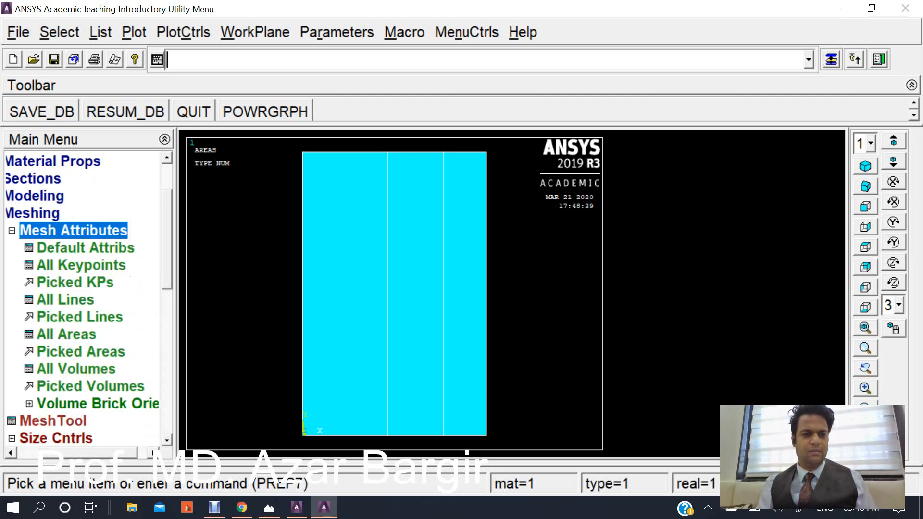
{"action": "left_click", "coordinate": [86, 248]}
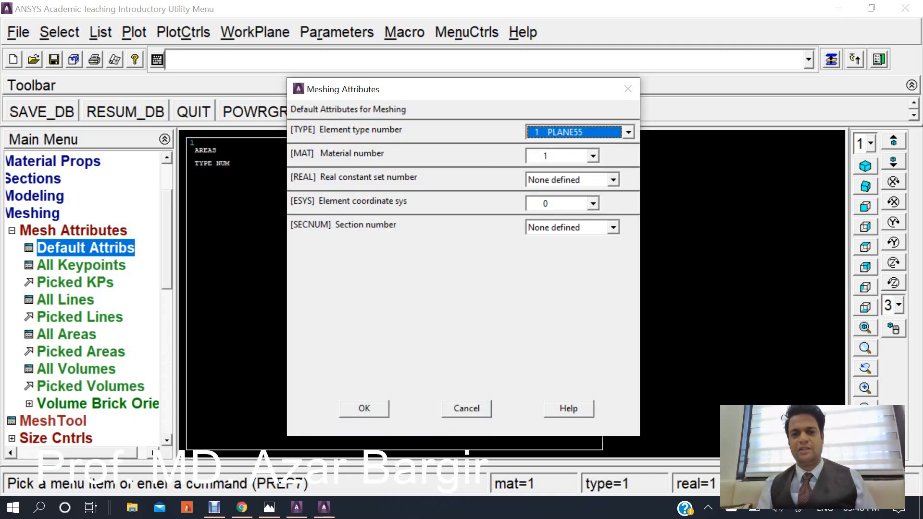
{"action": "left_click", "coordinate": [628, 131]}
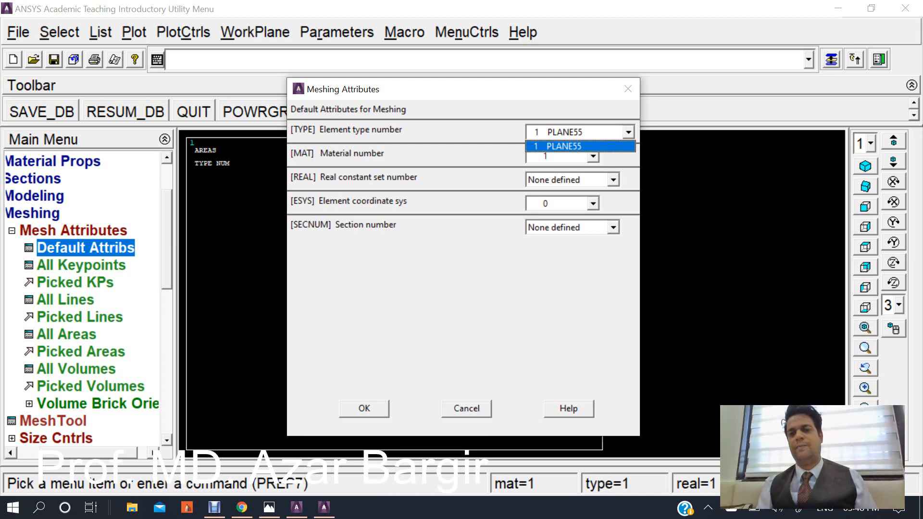
{"action": "left_click", "coordinate": [564, 146]}
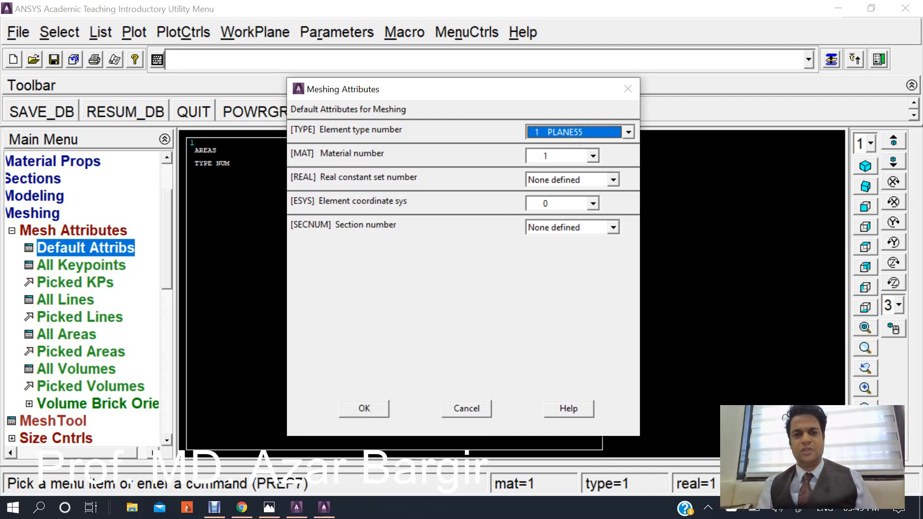
{"action": "left_click", "coordinate": [593, 155]}
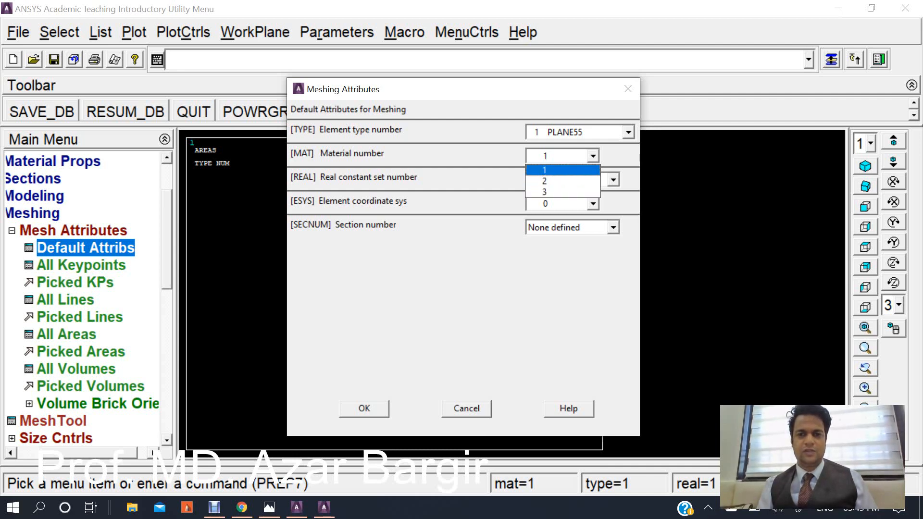
{"action": "key", "text": "Return"}
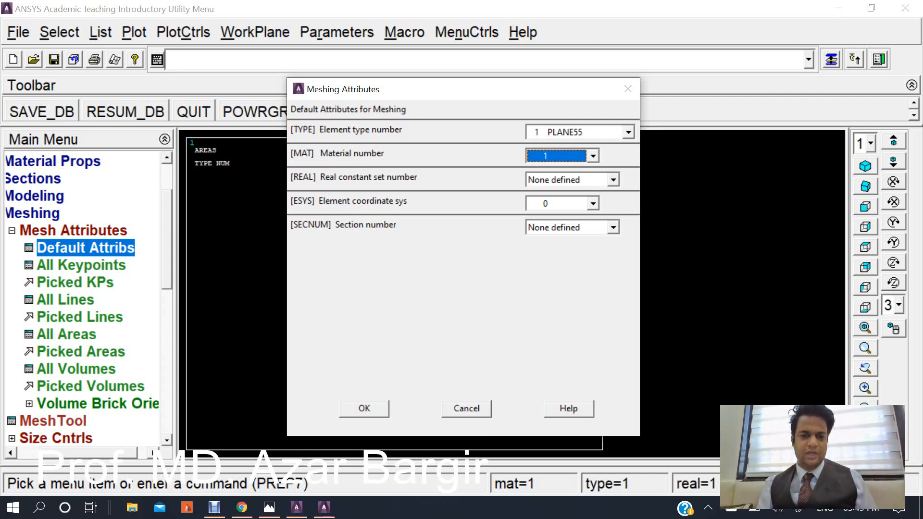
{"action": "key", "text": "Return"}
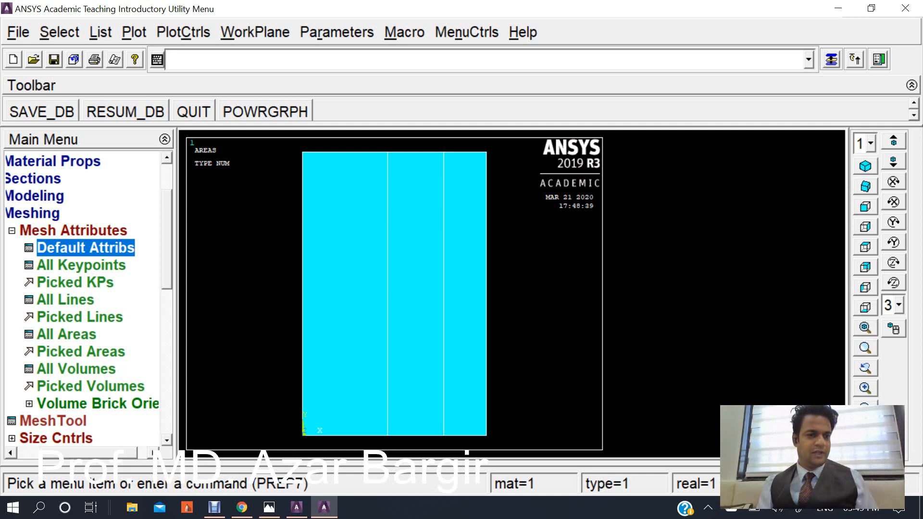
Assign an element edge length of 0.05 to all three picked wall areas.
{"action": "left_click", "coordinate": [12, 231]}
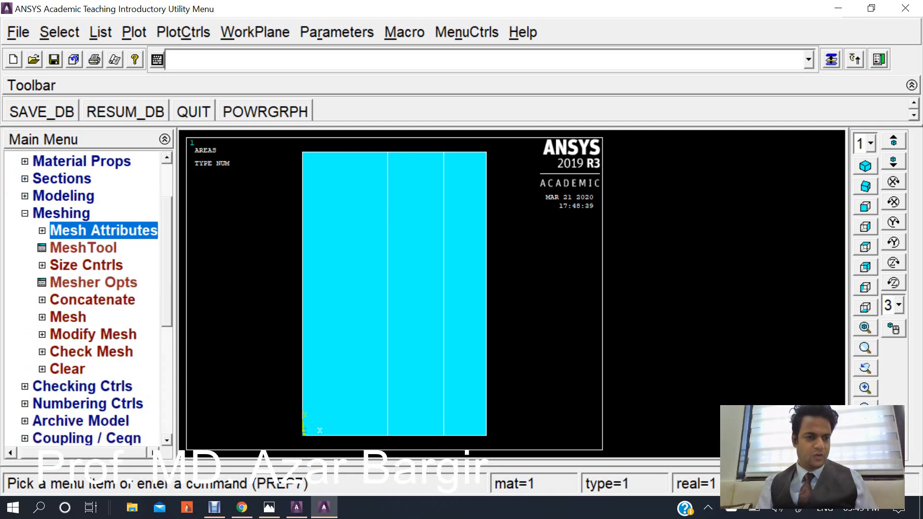
{"action": "left_click", "coordinate": [63, 317]}
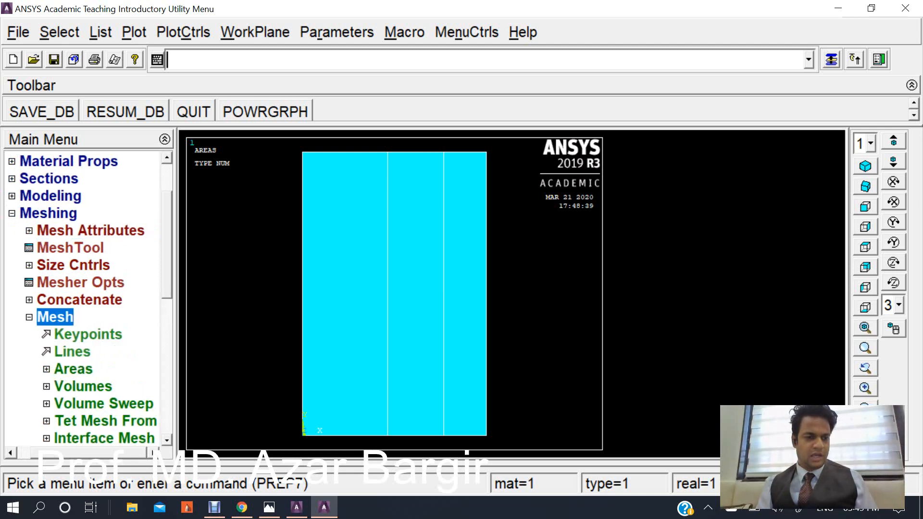
{"action": "left_click", "coordinate": [62, 317]}
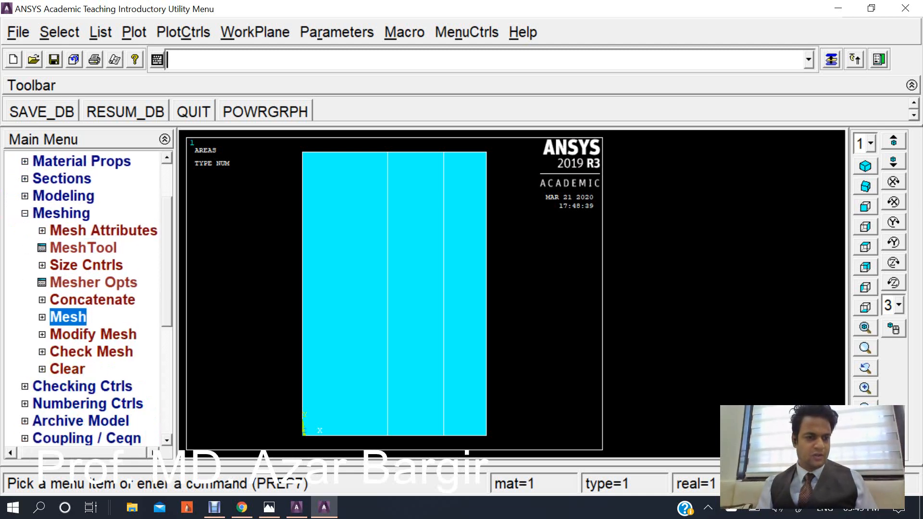
{"action": "left_click", "coordinate": [85, 266]}
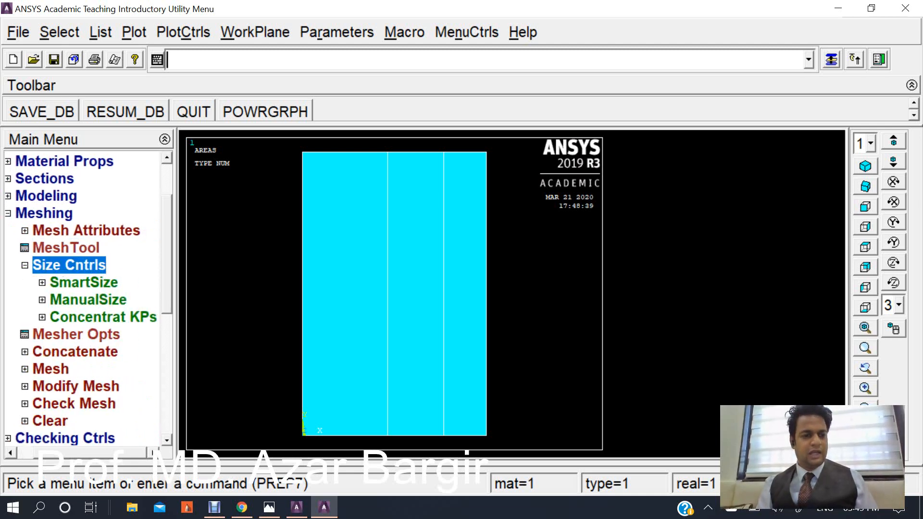
{"action": "left_click", "coordinate": [88, 300]}
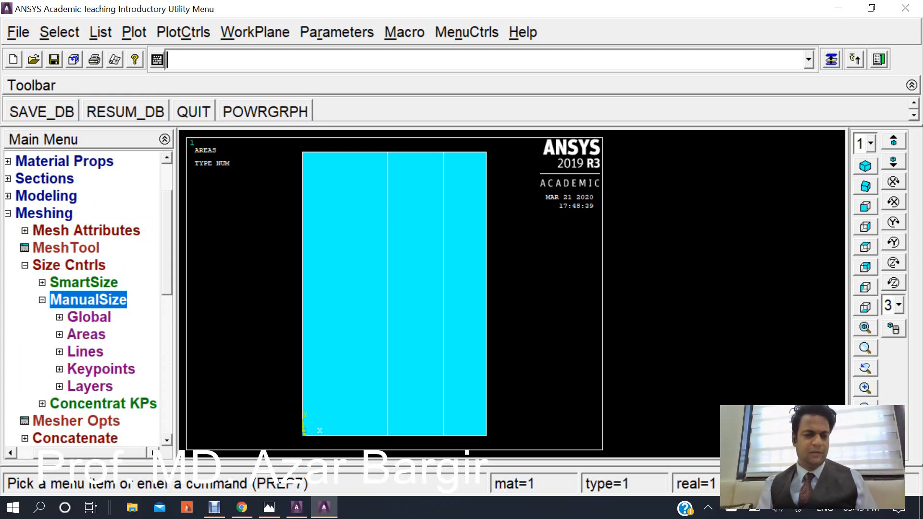
{"action": "left_click", "coordinate": [85, 352]}
{"action": "left_click", "coordinate": [73, 335]}
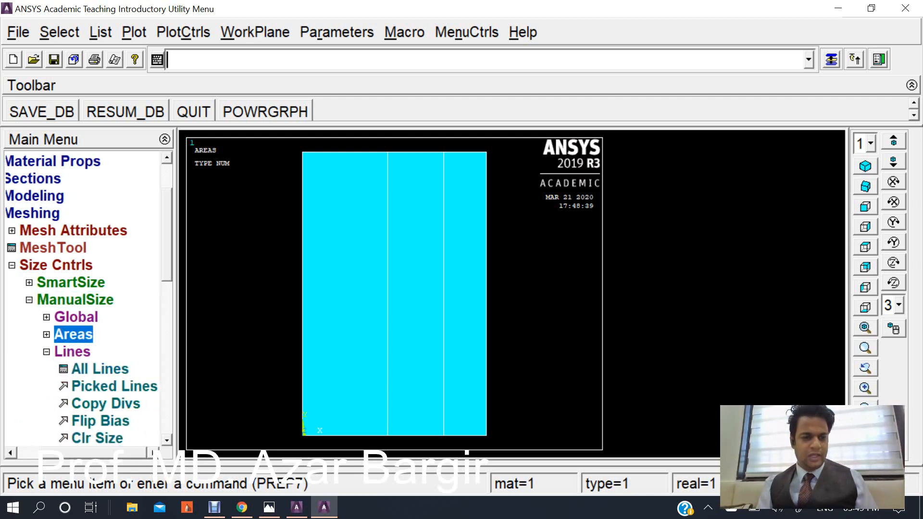
{"action": "left_click", "coordinate": [114, 369]}
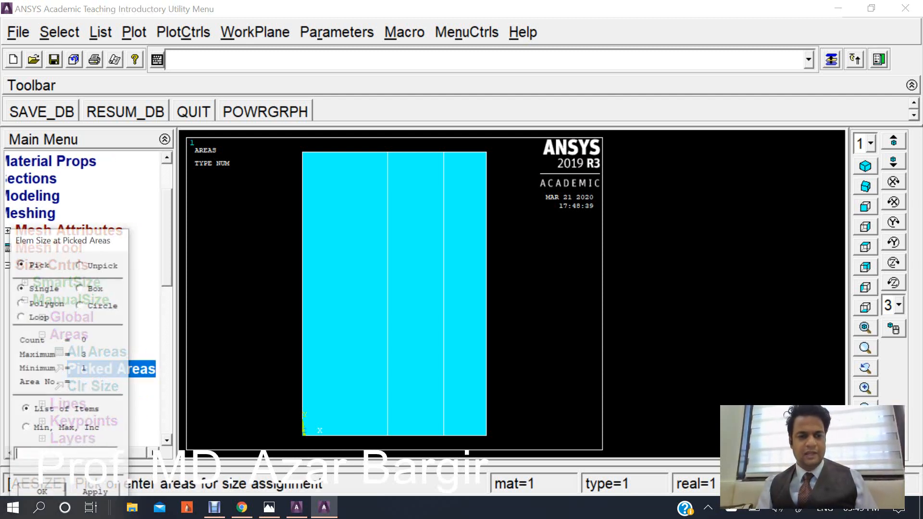
{"action": "left_click", "coordinate": [344, 294]}
{"action": "left_click", "coordinate": [415, 294]}
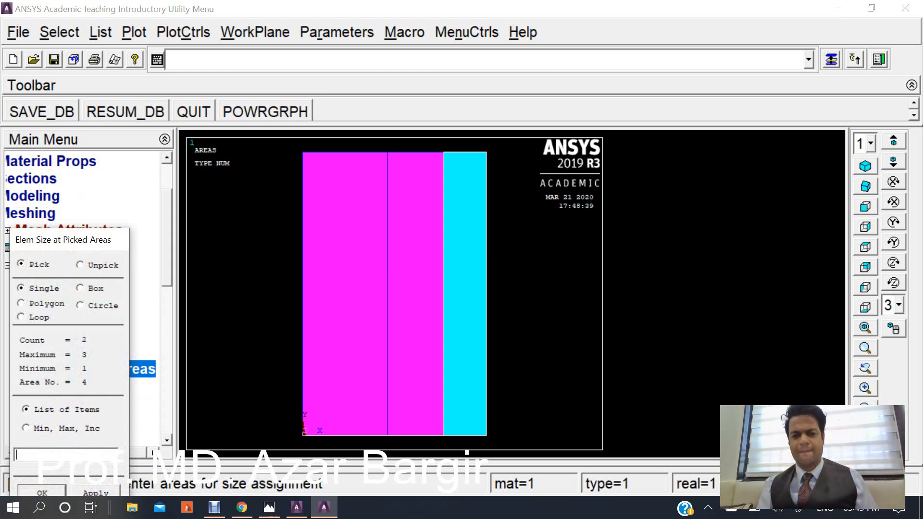
{"action": "left_click", "coordinate": [465, 294]}
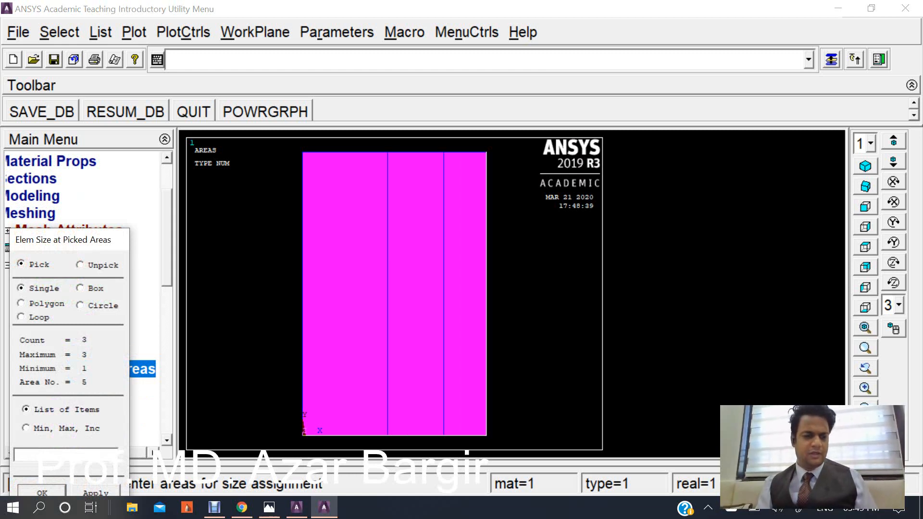
{"action": "left_click", "coordinate": [42, 491]}
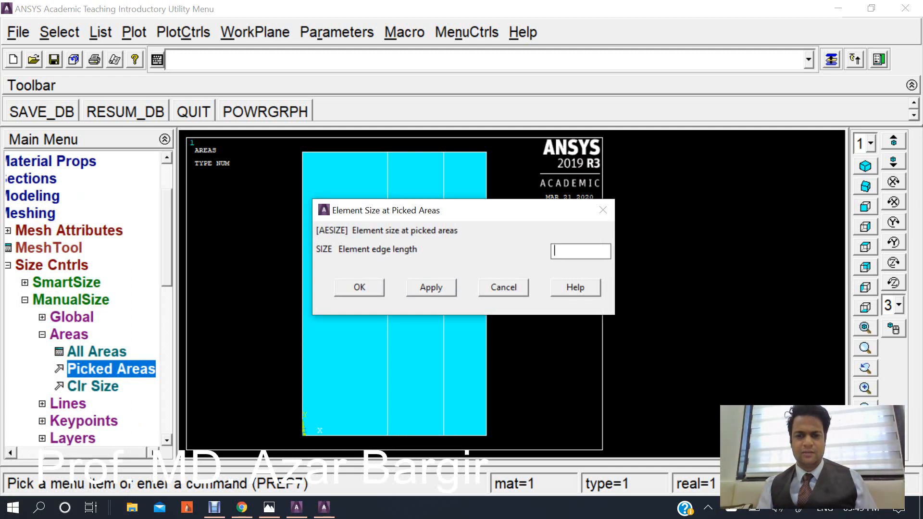
{"action": "type", "text": "0.05"}
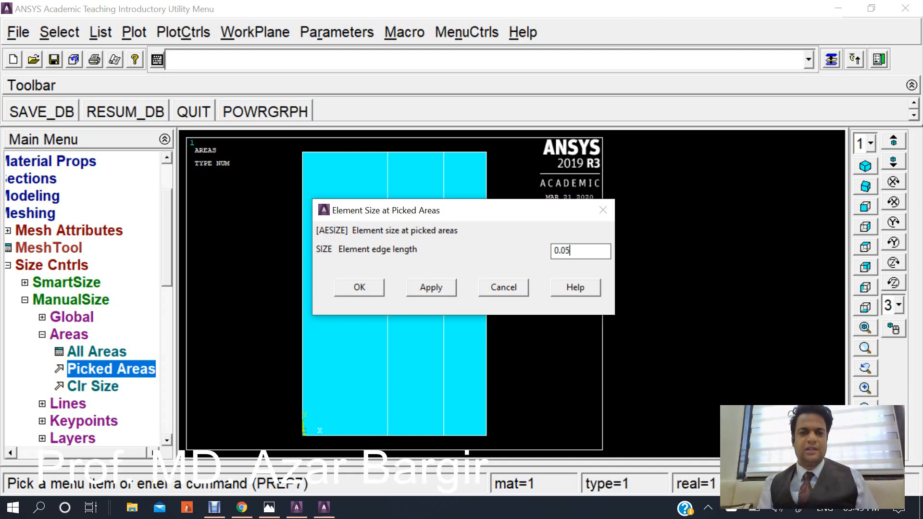
{"action": "key", "text": "Tab"}
{"action": "key", "text": "Return"}
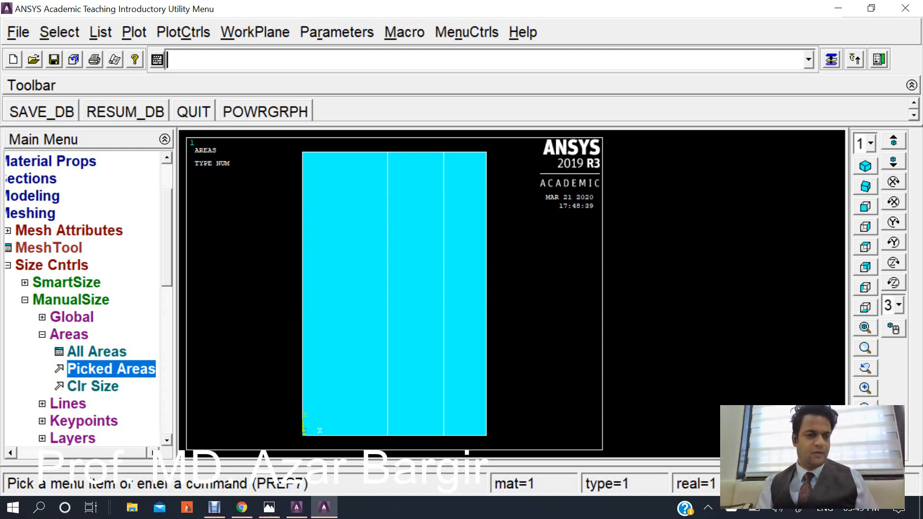
Free-mesh the leftmost wall area.
{"action": "left_click", "coordinate": [25, 300]}
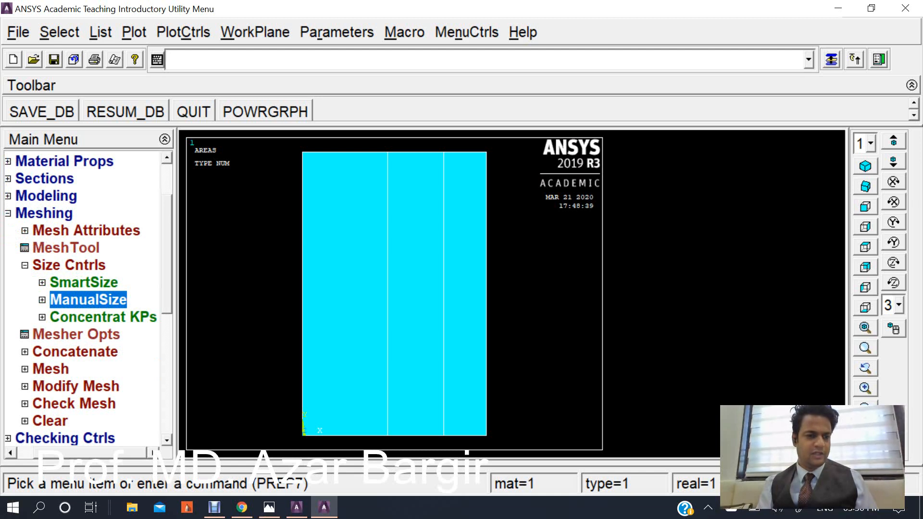
{"action": "left_click", "coordinate": [25, 266]}
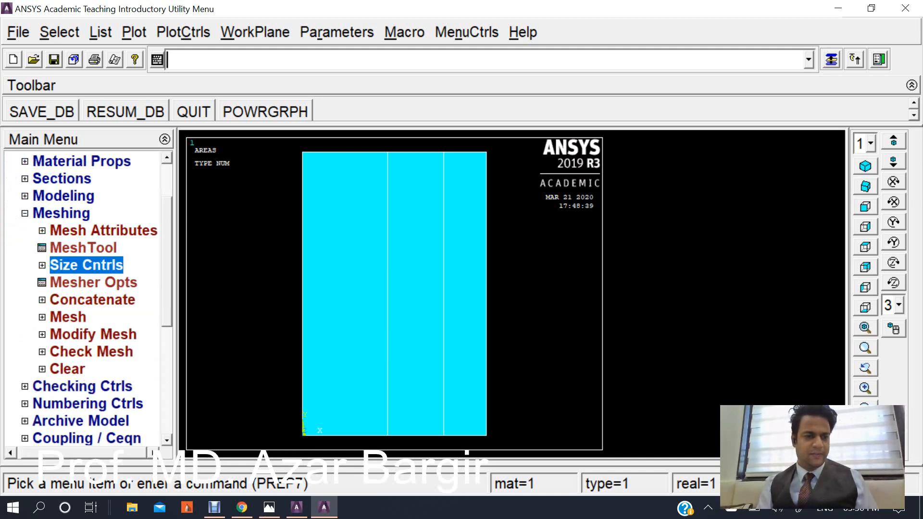
{"action": "left_click", "coordinate": [67, 317]}
{"action": "left_click", "coordinate": [73, 369]}
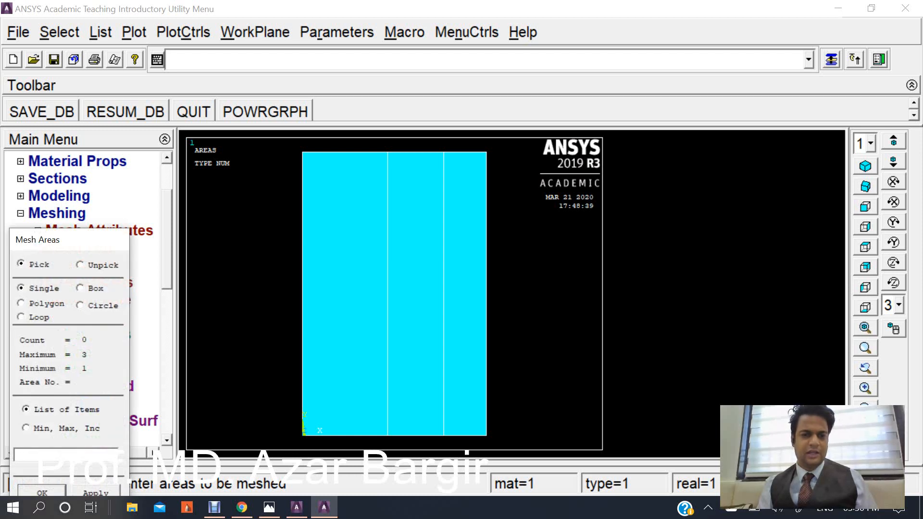
{"action": "left_click", "coordinate": [344, 294]}
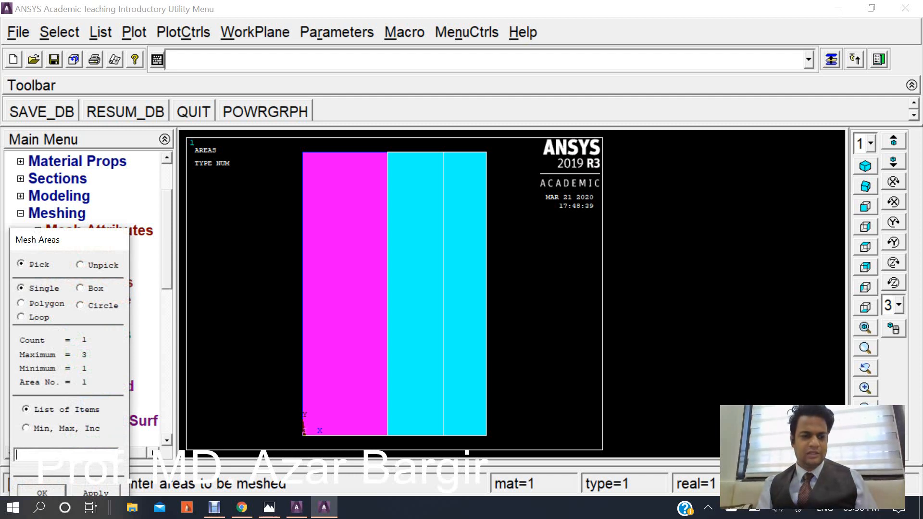
{"action": "left_click", "coordinate": [41, 491]}
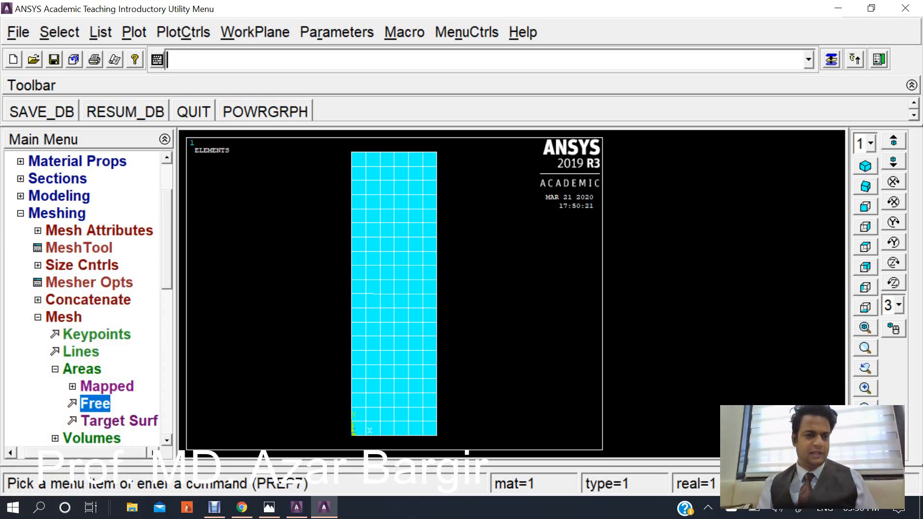
Change the default meshing material number to 2.
{"action": "left_click", "coordinate": [99, 231]}
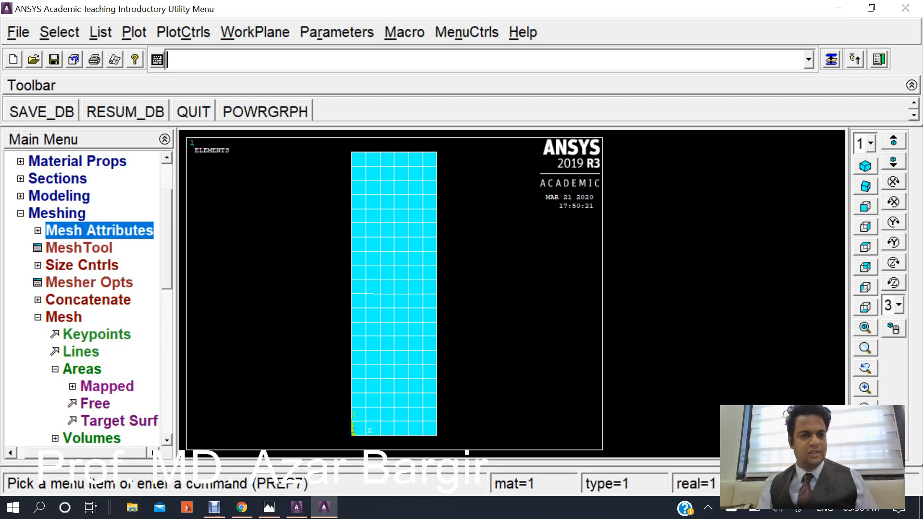
{"action": "left_click", "coordinate": [86, 248]}
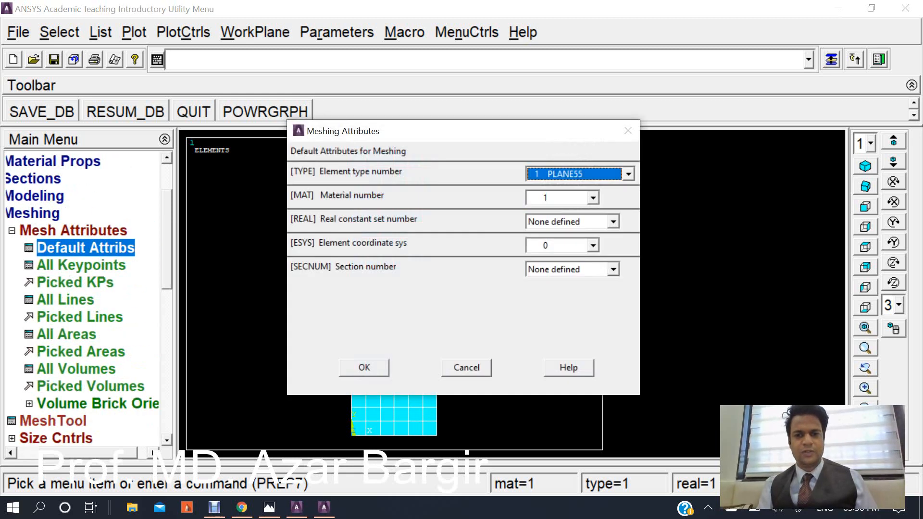
{"action": "left_click", "coordinate": [592, 198]}
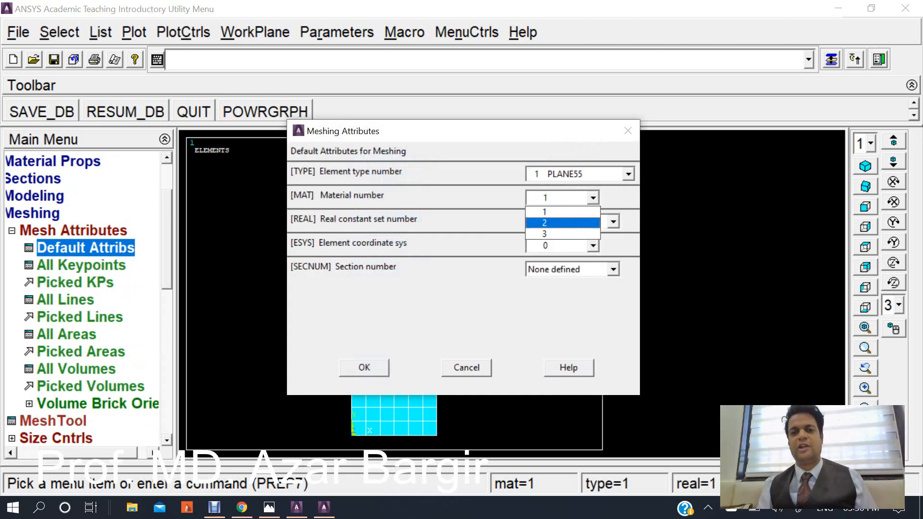
{"action": "left_click", "coordinate": [562, 223]}
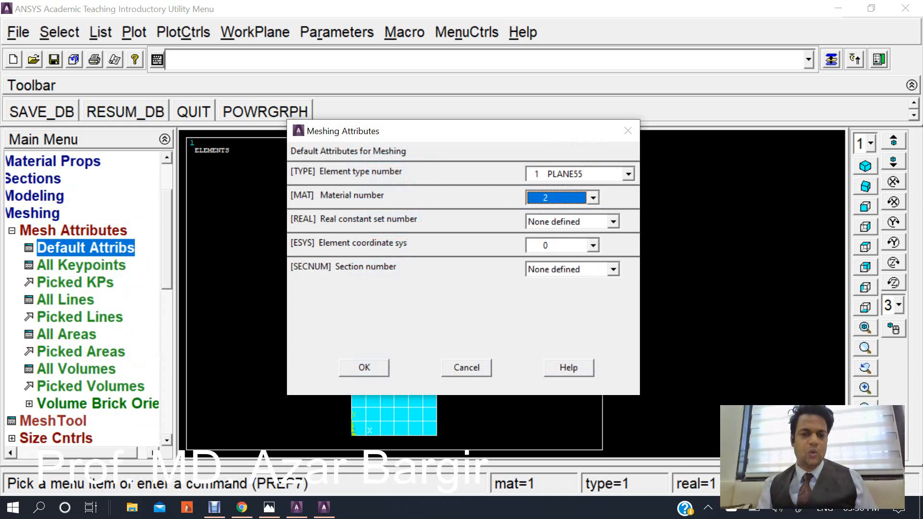
{"action": "left_click", "coordinate": [364, 367]}
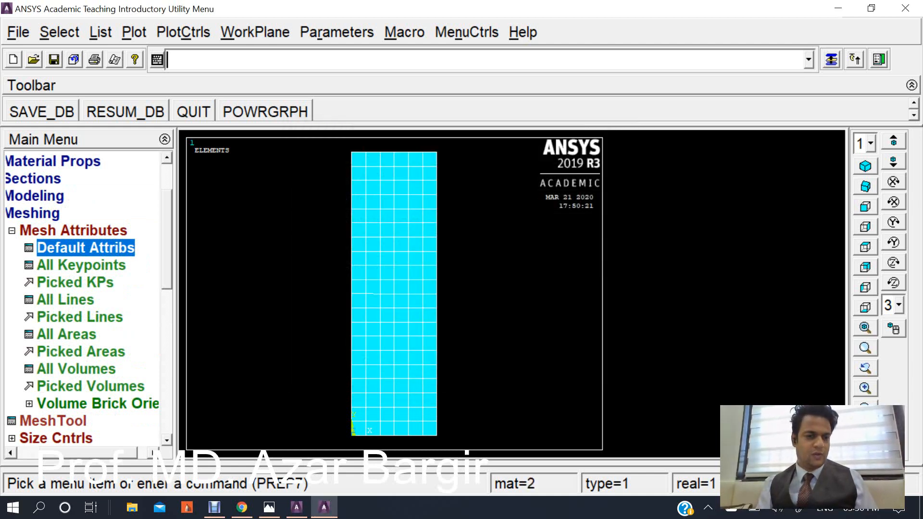
Free-mesh the middle wall area.
{"action": "scroll", "coordinate": [82, 298], "scroll_direction": "down", "scroll_amount": 3}
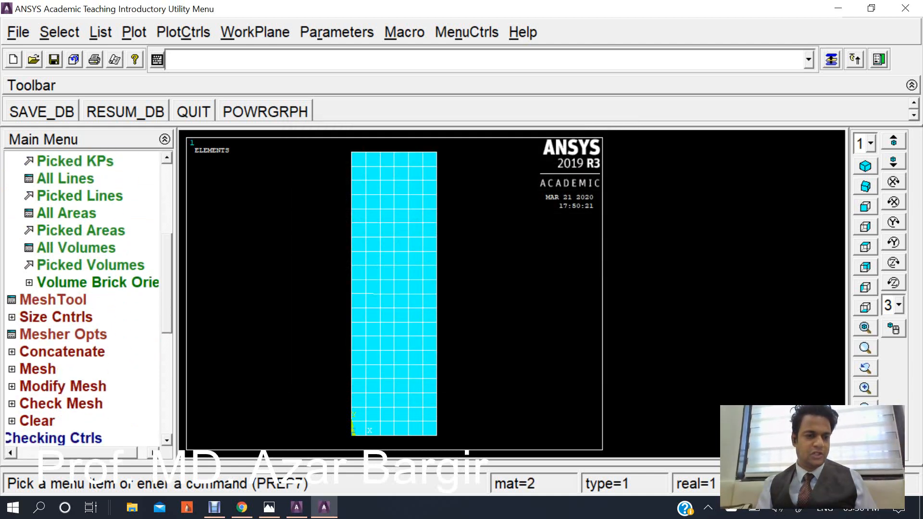
{"action": "left_click", "coordinate": [37, 369]}
{"action": "left_click", "coordinate": [103, 317]}
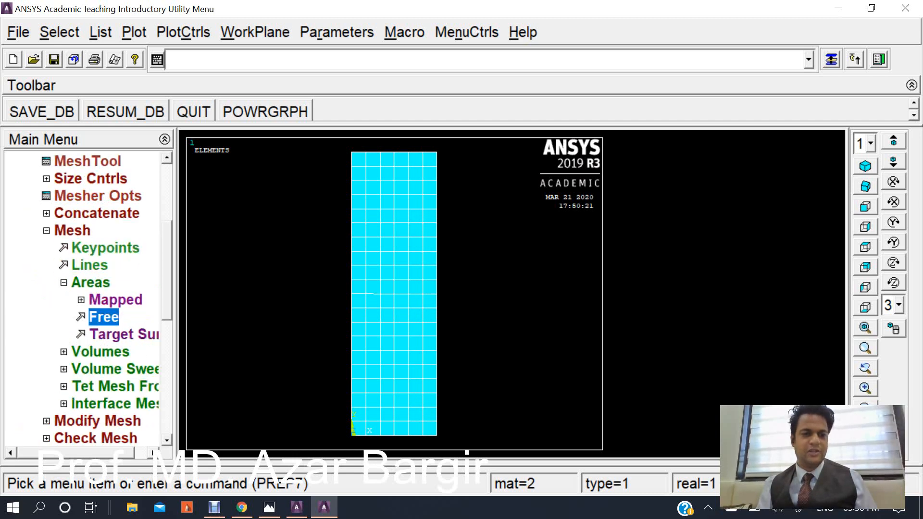
{"action": "left_click", "coordinate": [465, 294]}
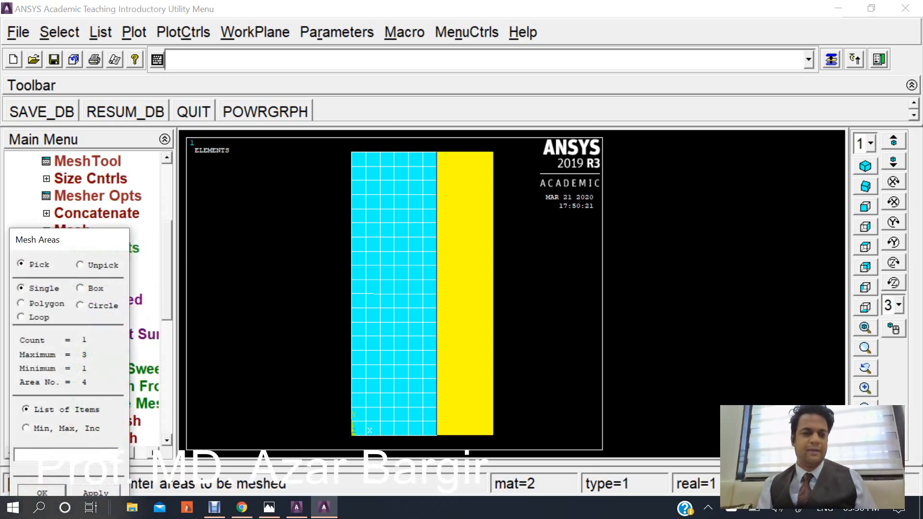
{"action": "left_click", "coordinate": [43, 492]}
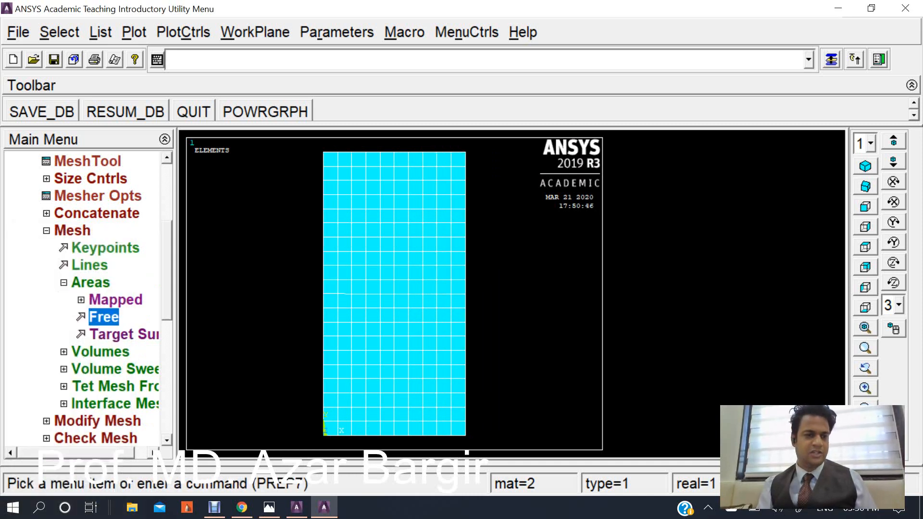
Change the default meshing material number to 3.
{"action": "scroll", "coordinate": [81, 298], "scroll_direction": "up", "scroll_amount": 3}
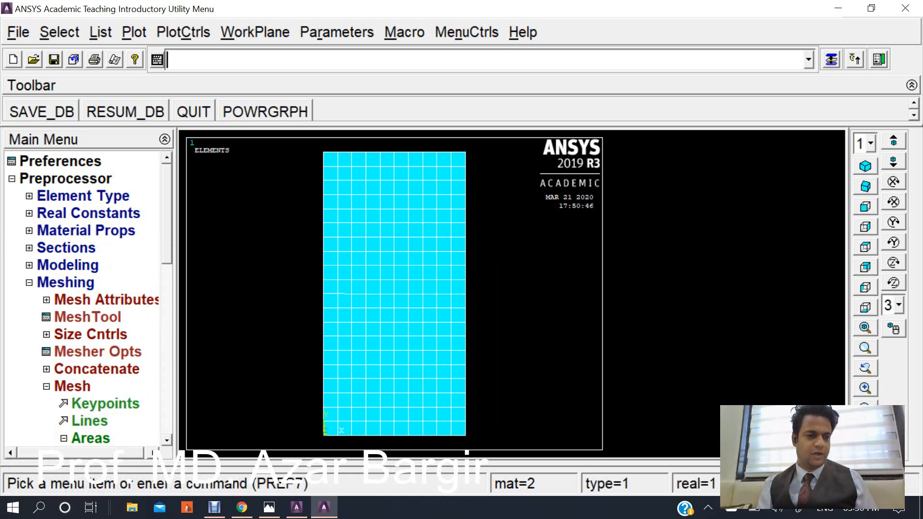
{"action": "left_click", "coordinate": [100, 300]}
{"action": "left_click", "coordinate": [107, 317]}
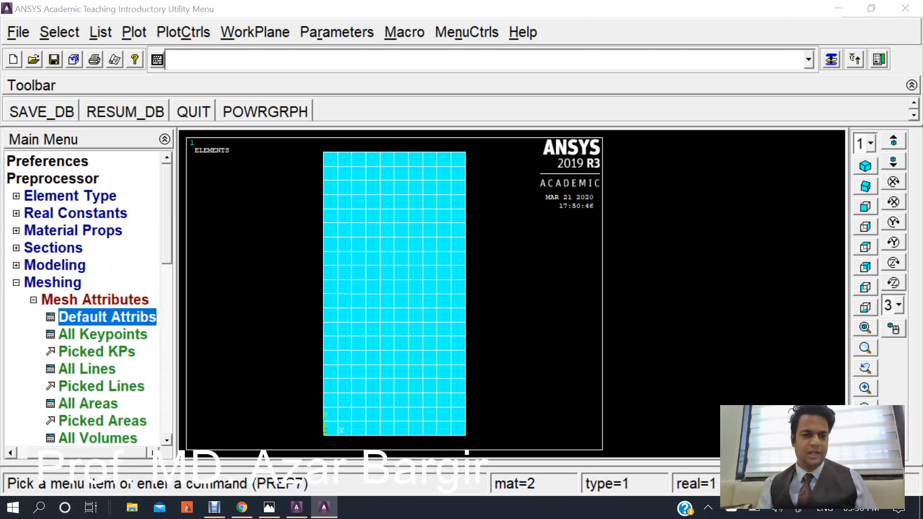
{"action": "left_click", "coordinate": [593, 198]}
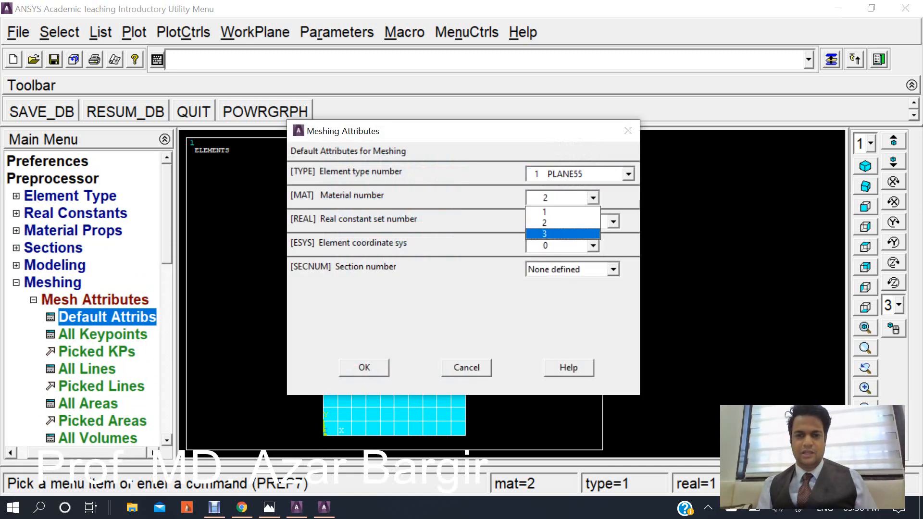
{"action": "left_click", "coordinate": [562, 234]}
{"action": "left_click", "coordinate": [364, 367]}
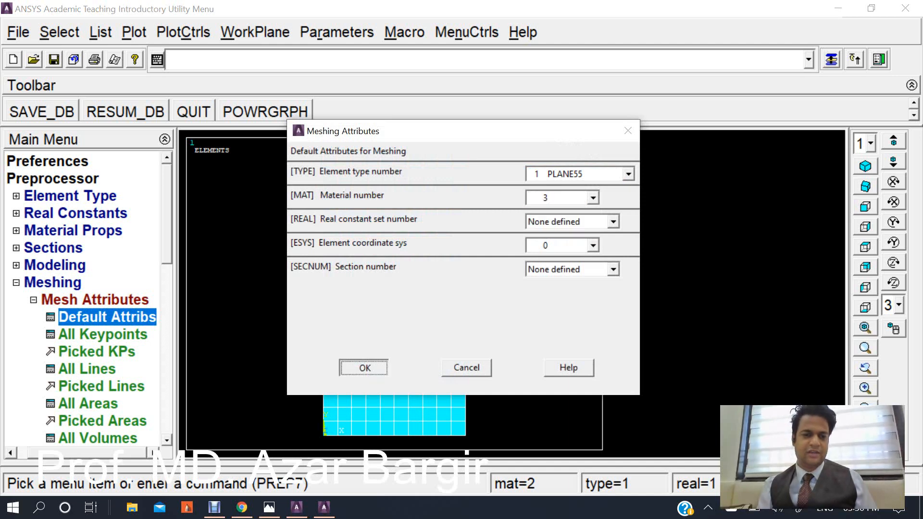
Free-mesh the rightmost wall area.
{"action": "left_click", "coordinate": [95, 299]}
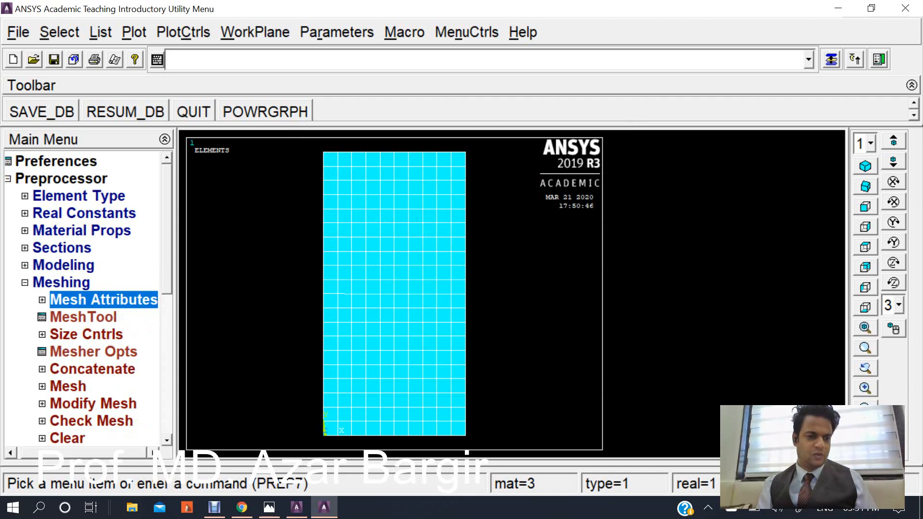
{"action": "left_click", "coordinate": [67, 386]}
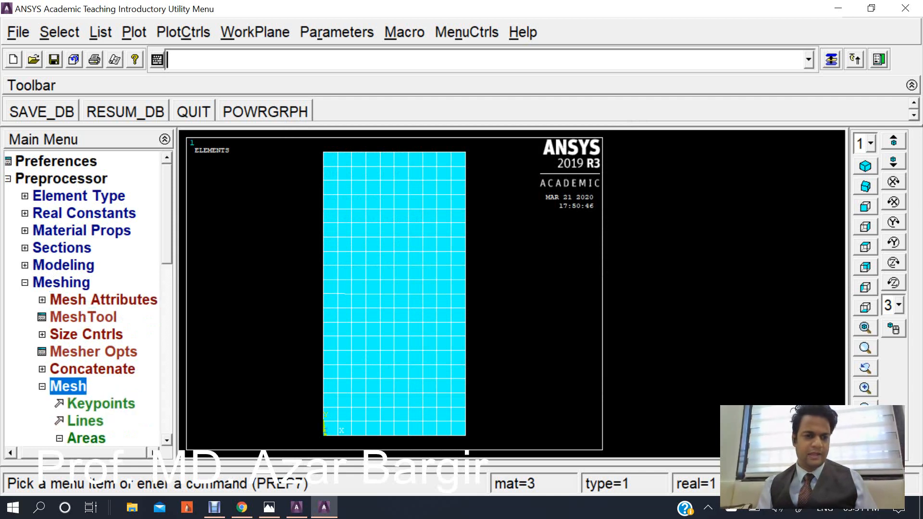
{"action": "scroll", "coordinate": [86, 298], "scroll_direction": "down", "scroll_amount": 2}
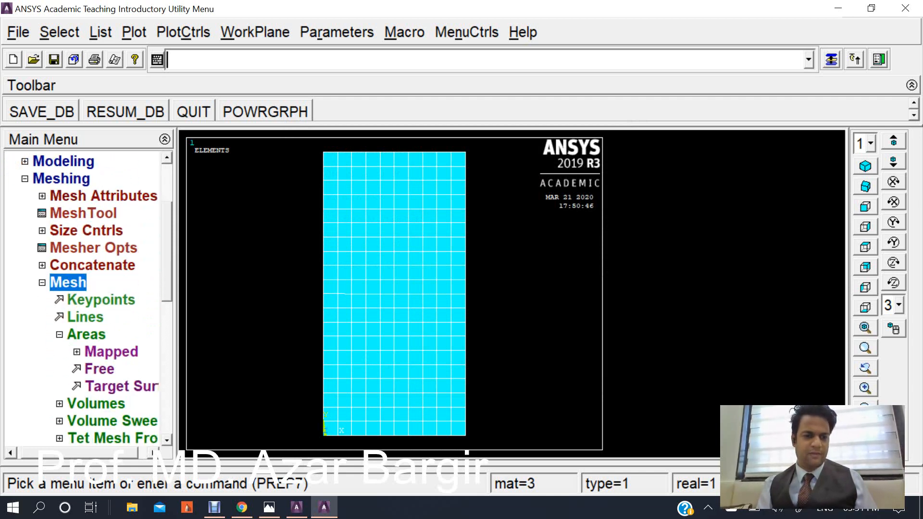
{"action": "left_click", "coordinate": [99, 369]}
{"action": "left_click", "coordinate": [486, 293]}
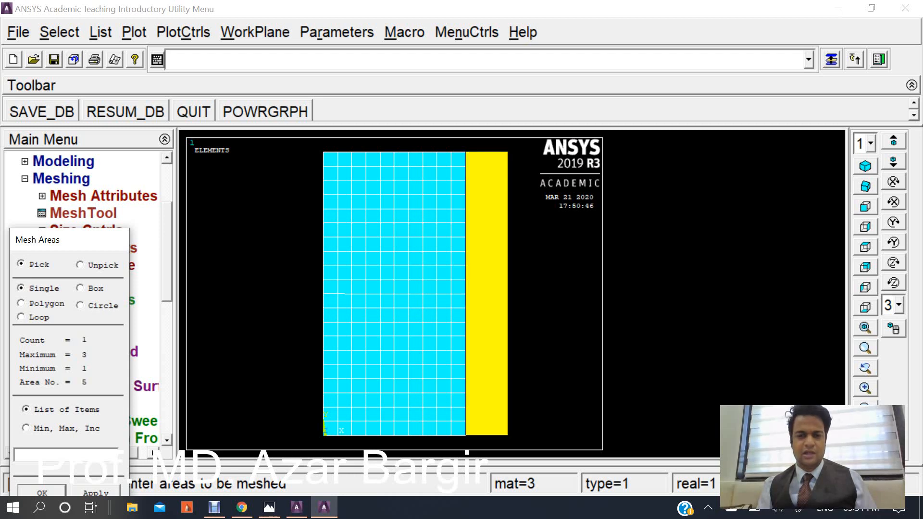
{"action": "left_click", "coordinate": [42, 492]}
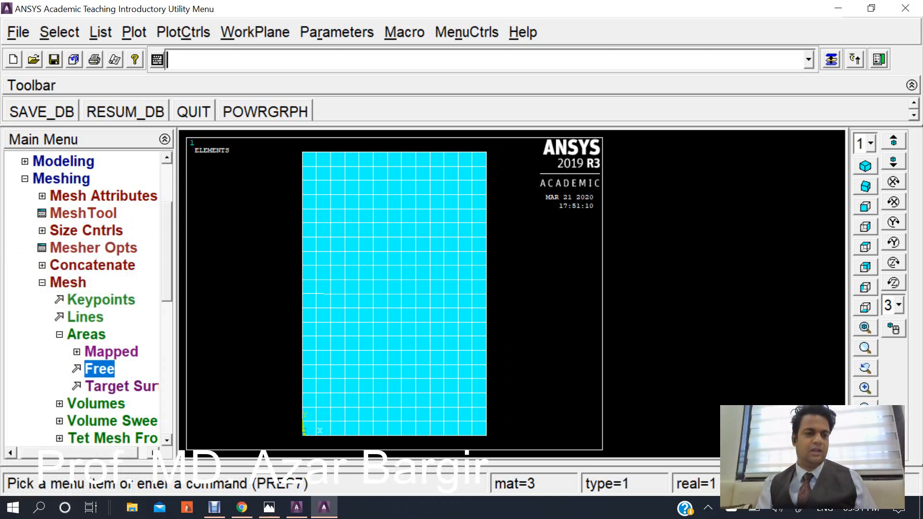
Switch to the problem statement image in Photos and mark the convection side and the 20 °C outer temperature.
{"action": "left_click", "coordinate": [59, 335]}
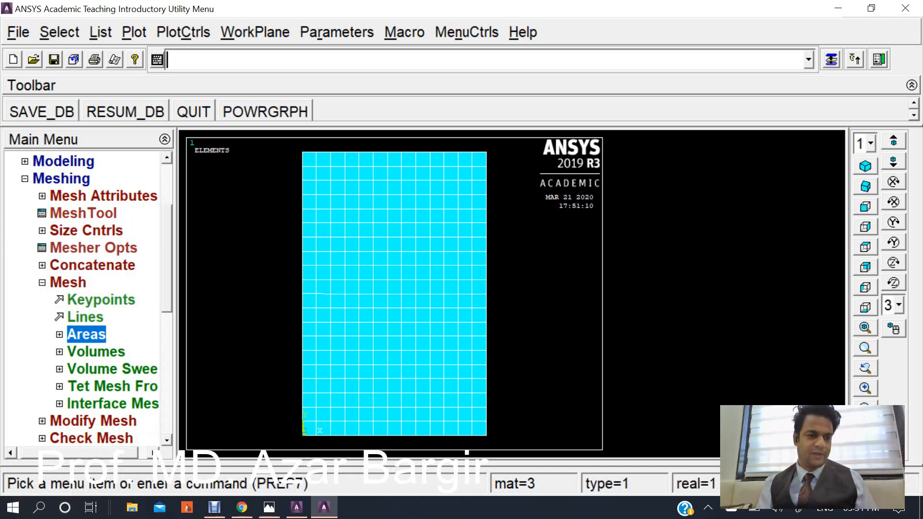
{"action": "left_click", "coordinate": [42, 283]}
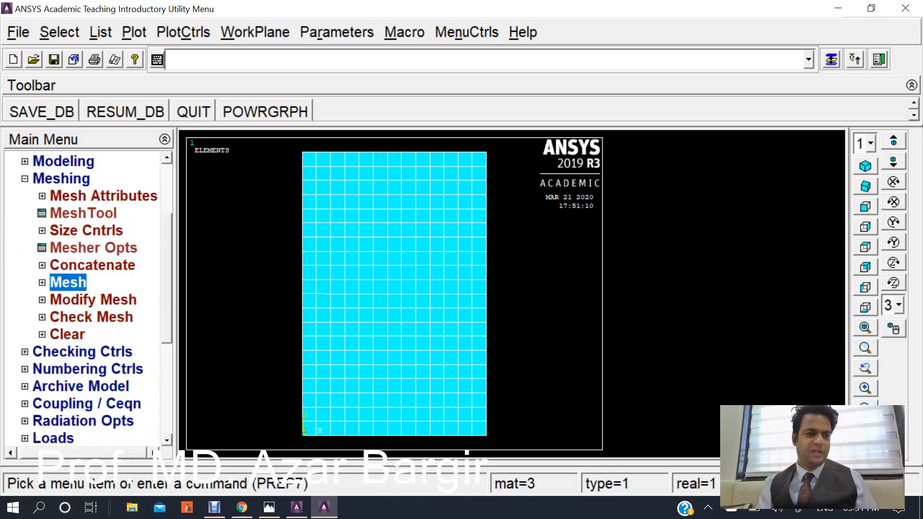
{"action": "left_click", "coordinate": [25, 178]}
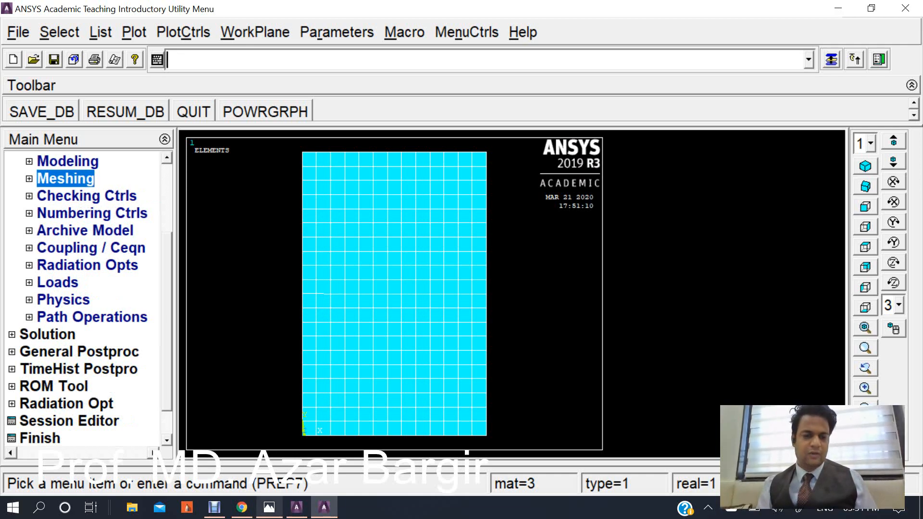
{"action": "left_click", "coordinate": [269, 506]}
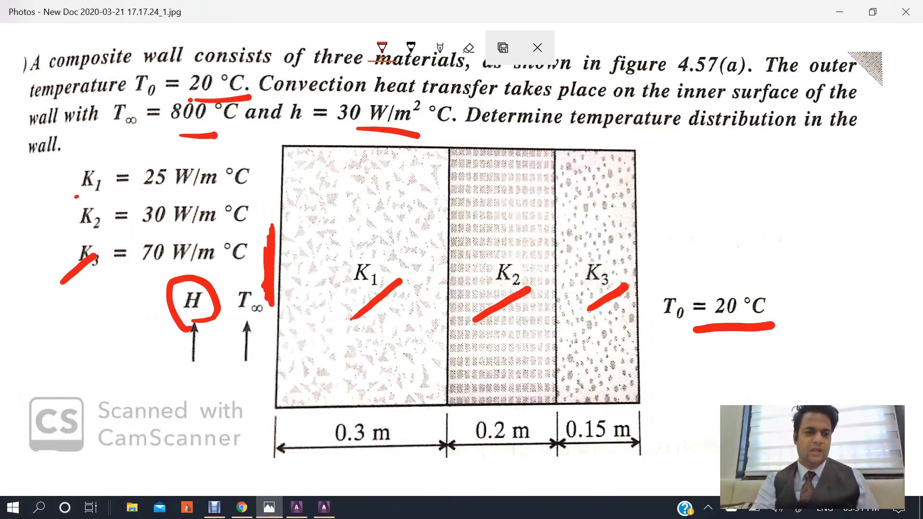
{"action": "mouse_move", "coordinate": [657, 307]}
{"action": "left_mouse_down"}
{"action": "mouse_move", "coordinate": [660, 280]}
{"action": "mouse_move", "coordinate": [790, 316]}
{"action": "left_mouse_up"}
{"action": "mouse_move", "coordinate": [788, 341]}
{"action": "left_mouse_down"}
{"action": "mouse_move", "coordinate": [778, 352]}
{"action": "mouse_move", "coordinate": [654, 273]}
{"action": "left_mouse_up"}
{"action": "mouse_move", "coordinate": [223, 266]}
{"action": "left_mouse_down"}
{"action": "mouse_move", "coordinate": [187, 264]}
{"action": "mouse_move", "coordinate": [277, 339]}
{"action": "mouse_move", "coordinate": [166, 296]}
{"action": "left_mouse_up"}
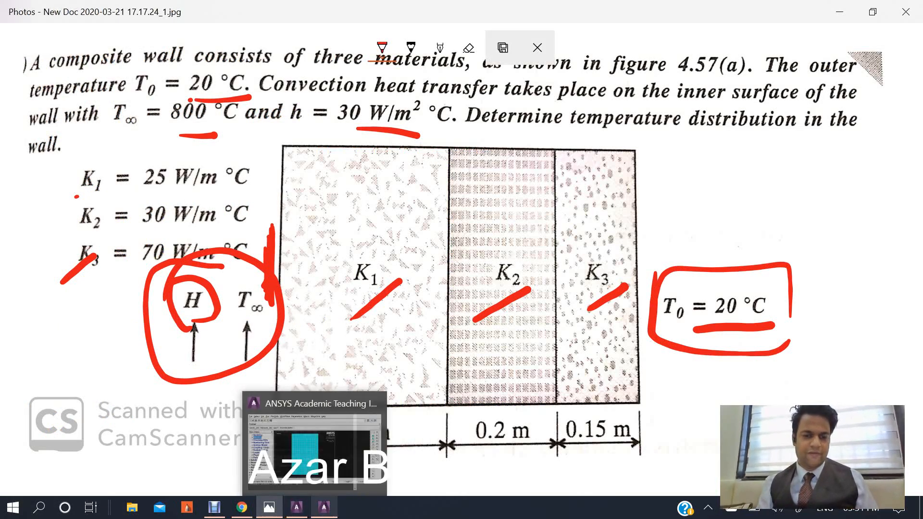
{"action": "left_click", "coordinate": [323, 507]}
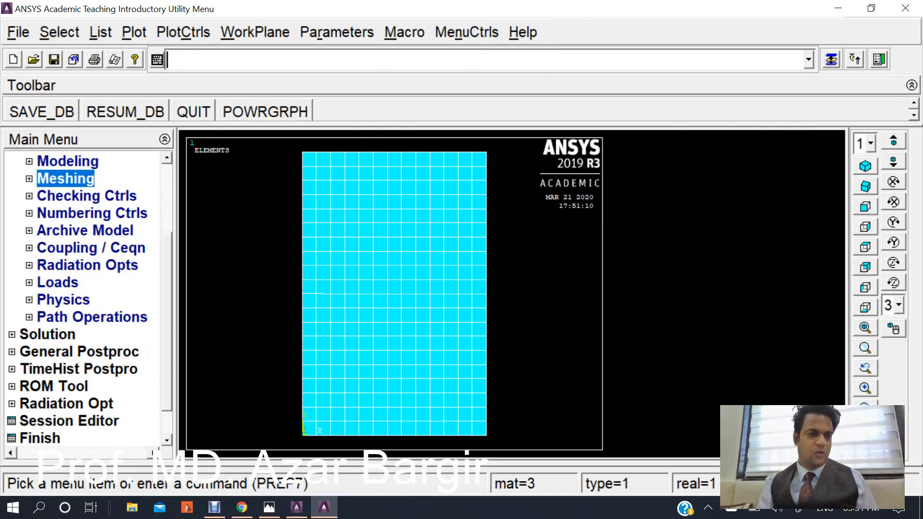
Apply a constant temperature of 20 to the wall's right edge line.
{"action": "left_click", "coordinate": [57, 282]}
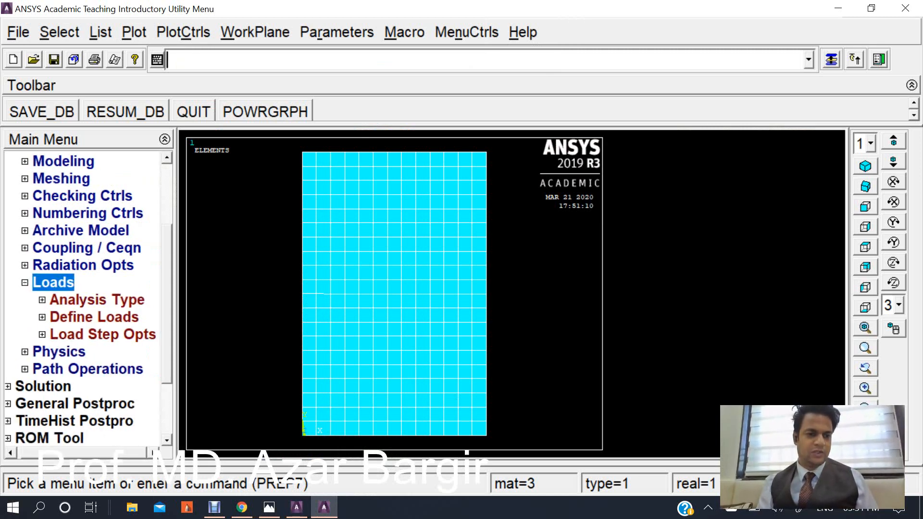
{"action": "left_click", "coordinate": [93, 318]}
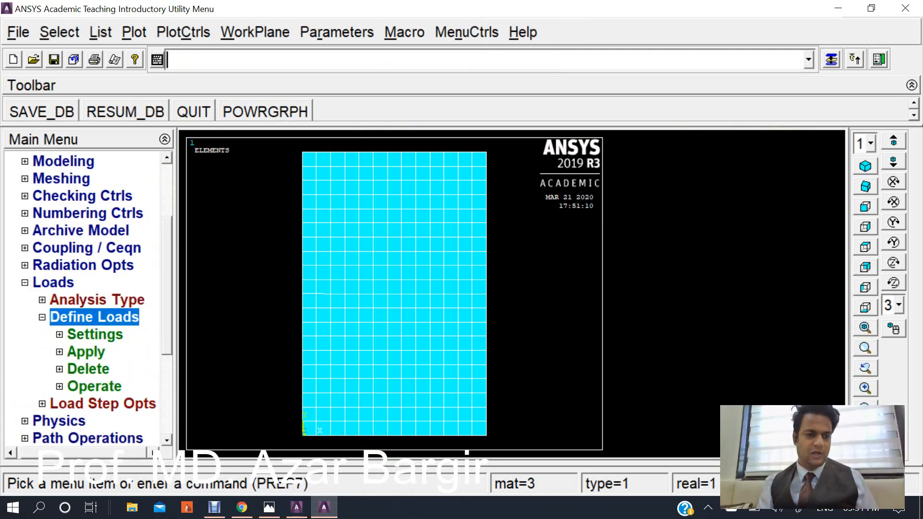
{"action": "left_click", "coordinate": [86, 351]}
{"action": "left_click", "coordinate": [69, 369]}
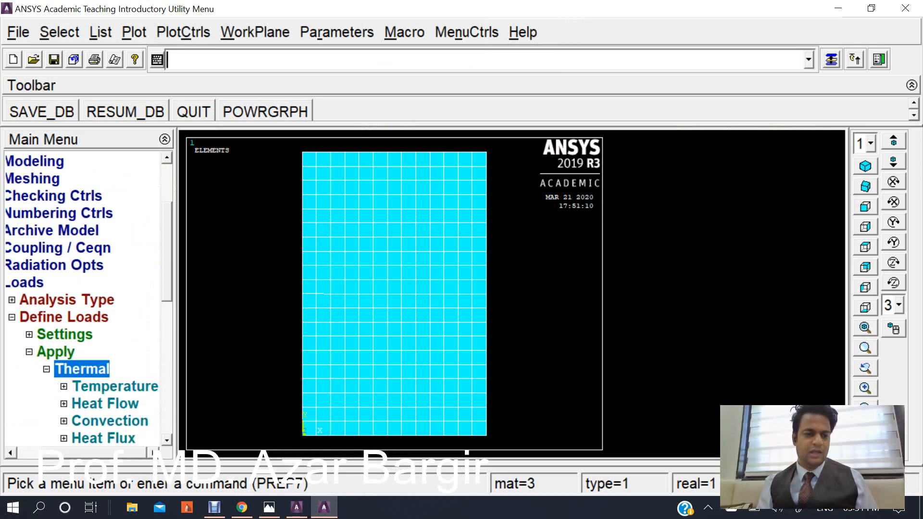
{"action": "left_click", "coordinate": [115, 386]}
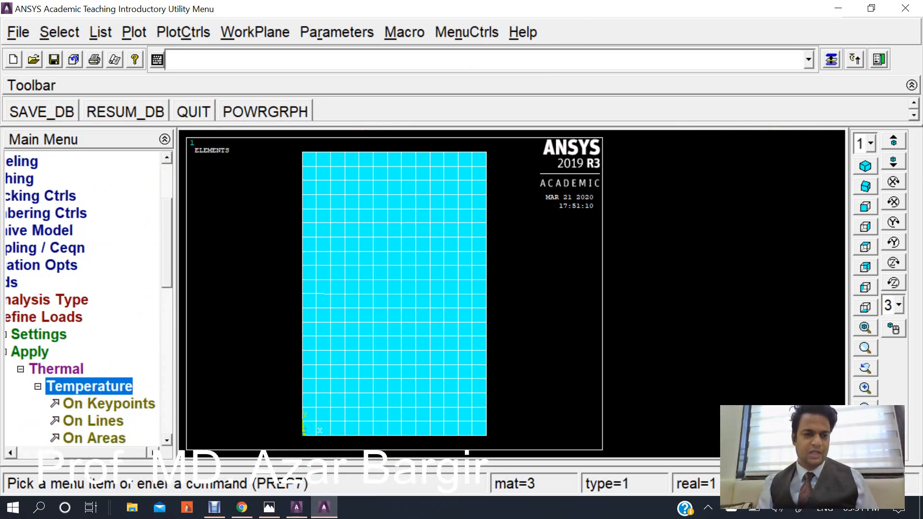
{"action": "scroll", "coordinate": [83, 299], "scroll_direction": "down", "scroll_amount": 2}
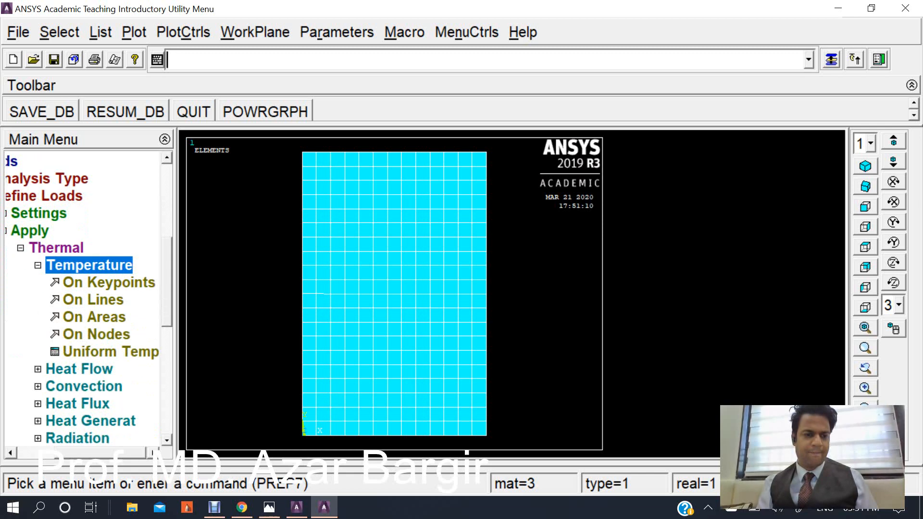
{"action": "left_click", "coordinate": [93, 300]}
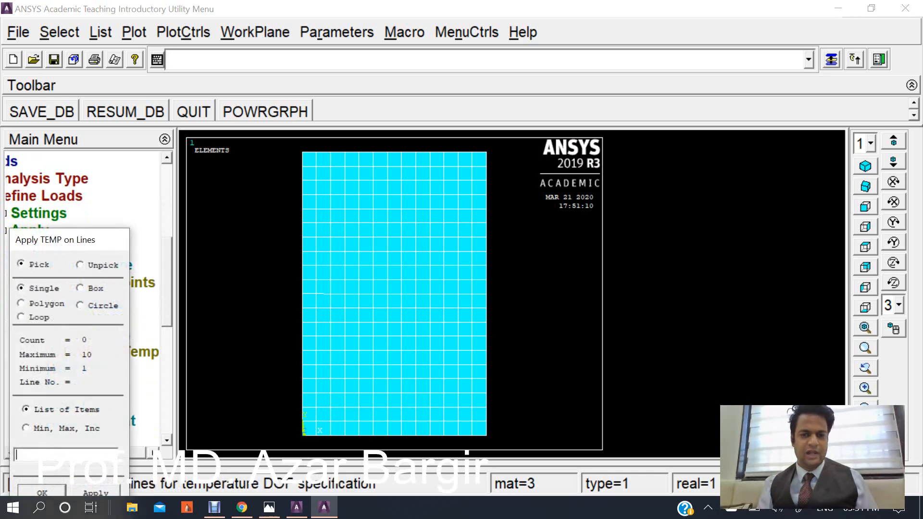
{"action": "left_click", "coordinate": [486, 294]}
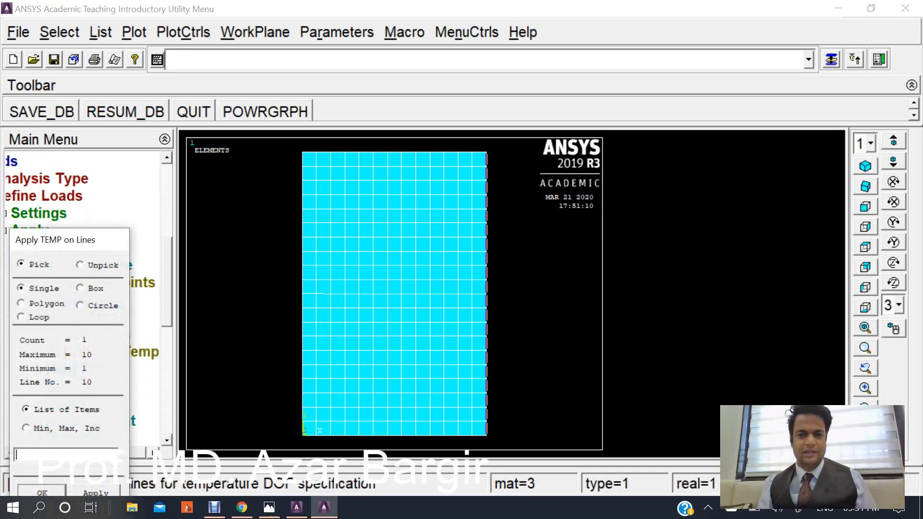
{"action": "left_click", "coordinate": [42, 492]}
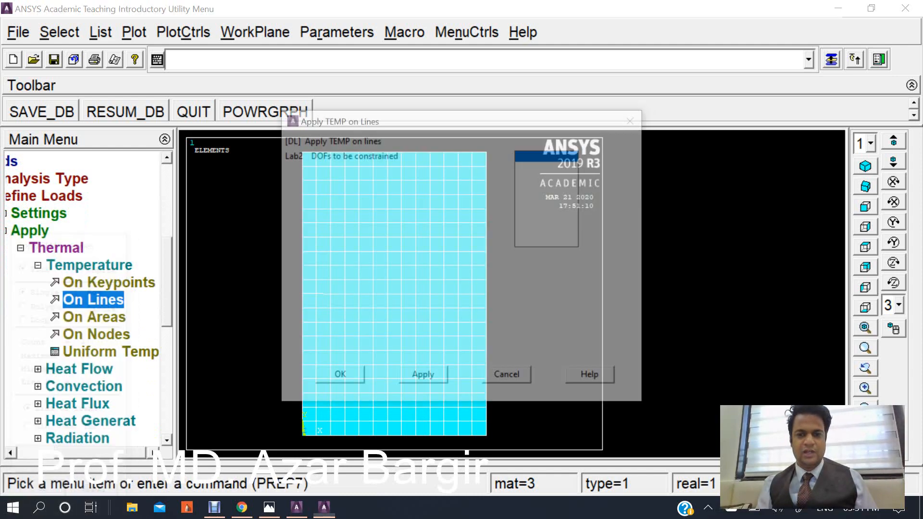
{"action": "left_click", "coordinate": [531, 166]}
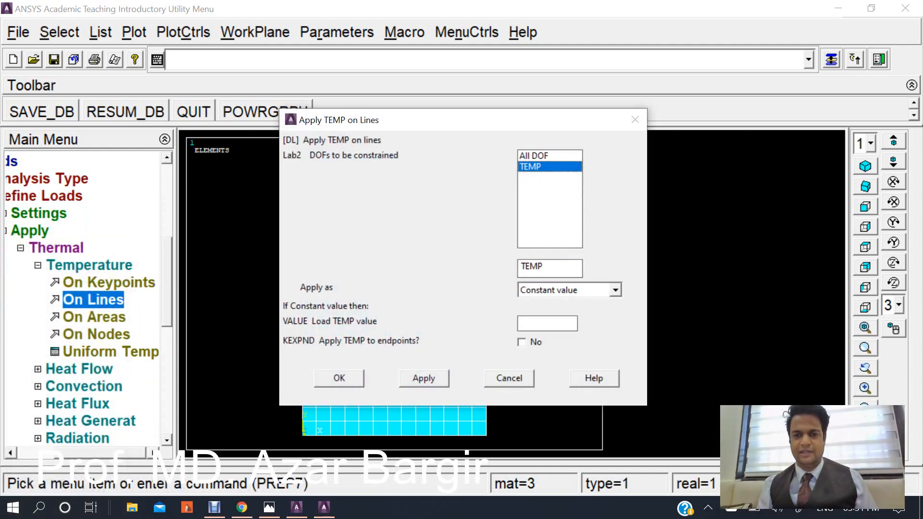
{"action": "left_click", "coordinate": [547, 323]}
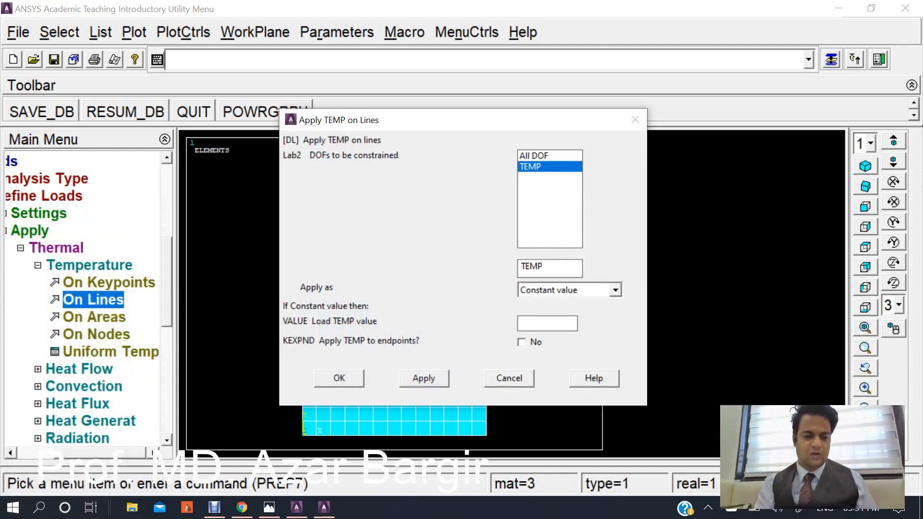
{"action": "type", "text": "20"}
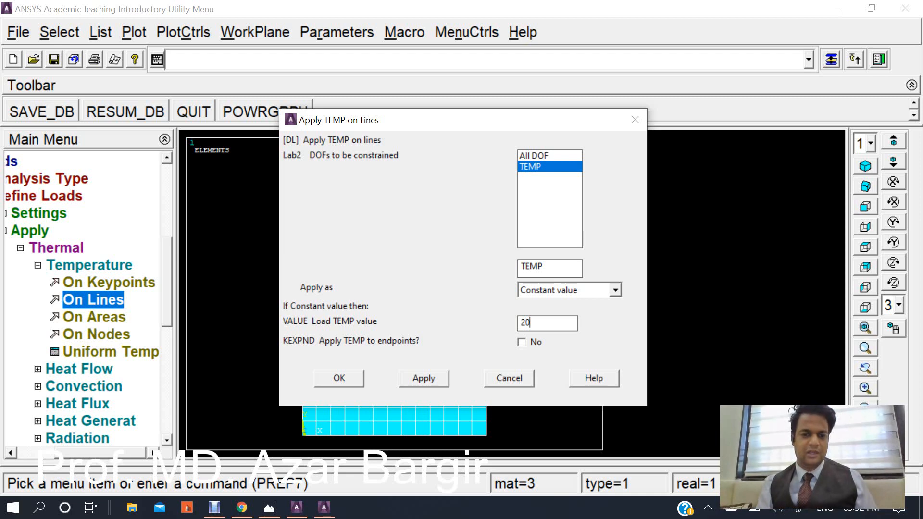
{"action": "key", "text": "Return"}
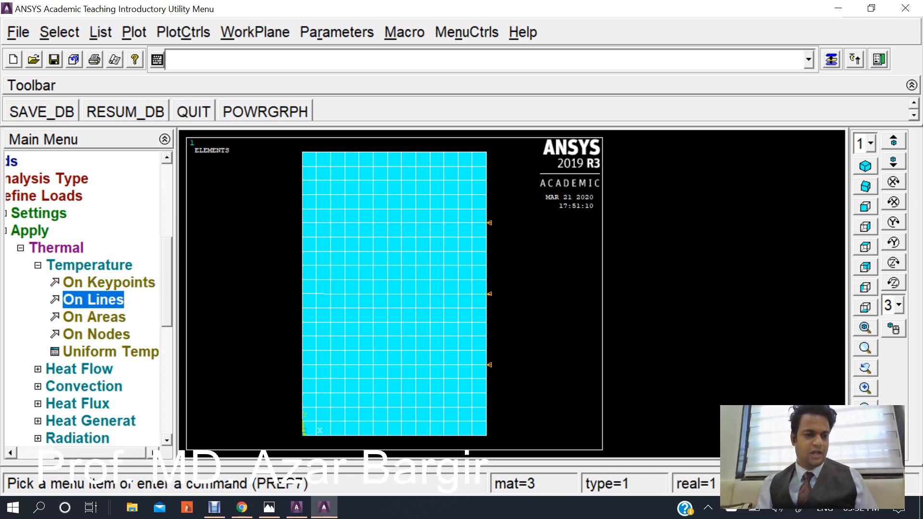
Apply convection to the wall's left edge line with a film coefficient of 30 and a bulk temperature of 800.
{"action": "left_click", "coordinate": [84, 387]}
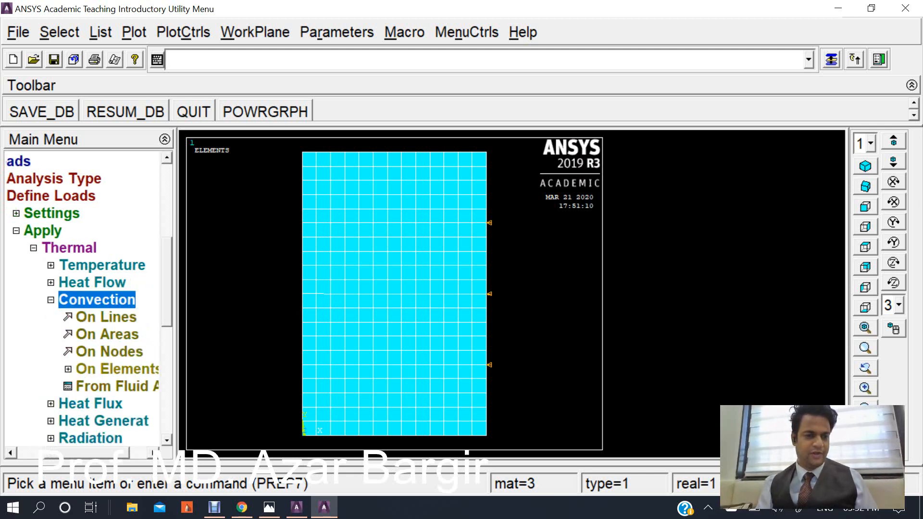
{"action": "left_click", "coordinate": [106, 317]}
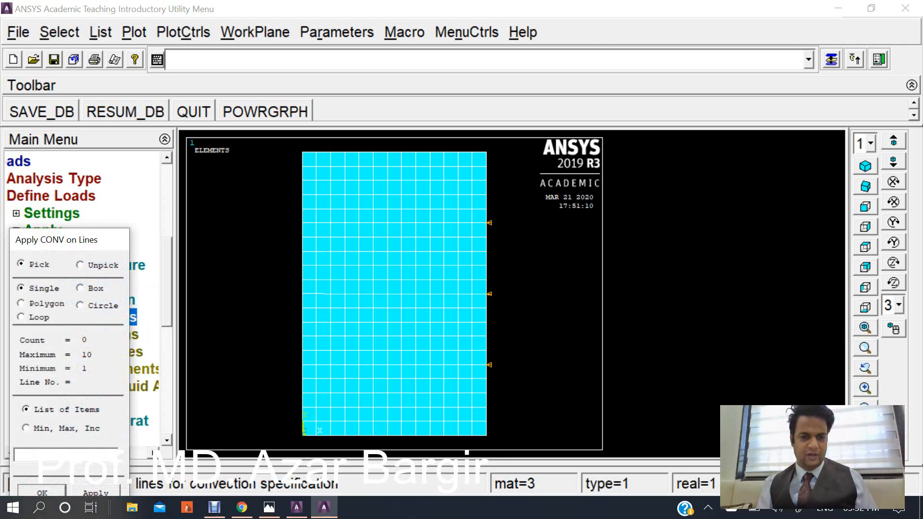
{"action": "left_click", "coordinate": [303, 293]}
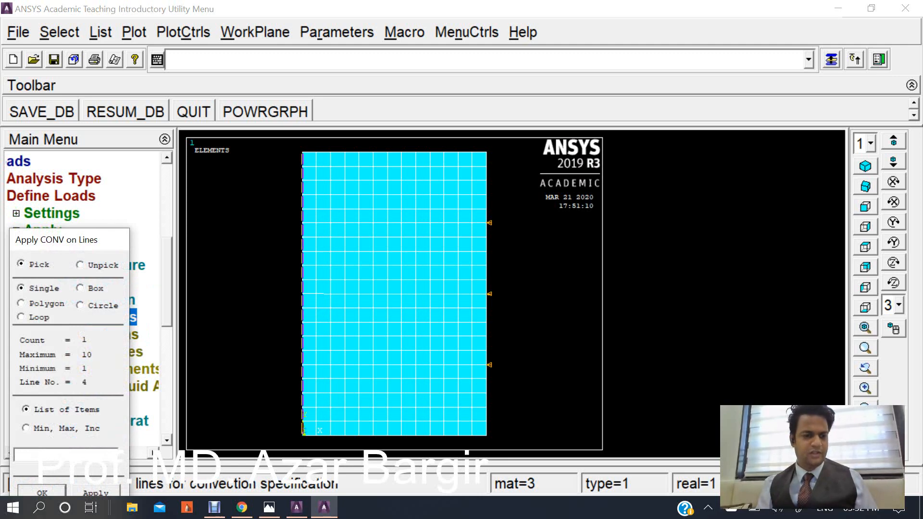
{"action": "left_click", "coordinate": [42, 492]}
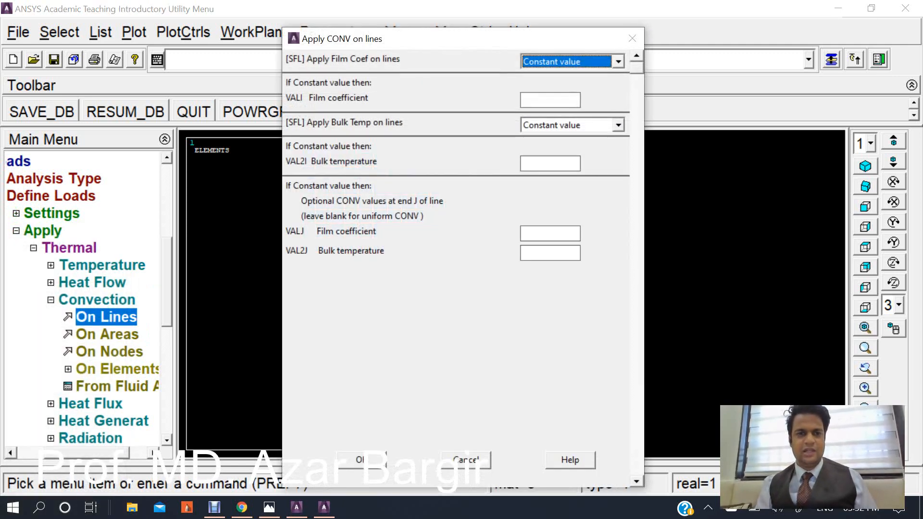
{"action": "left_click", "coordinate": [550, 100]}
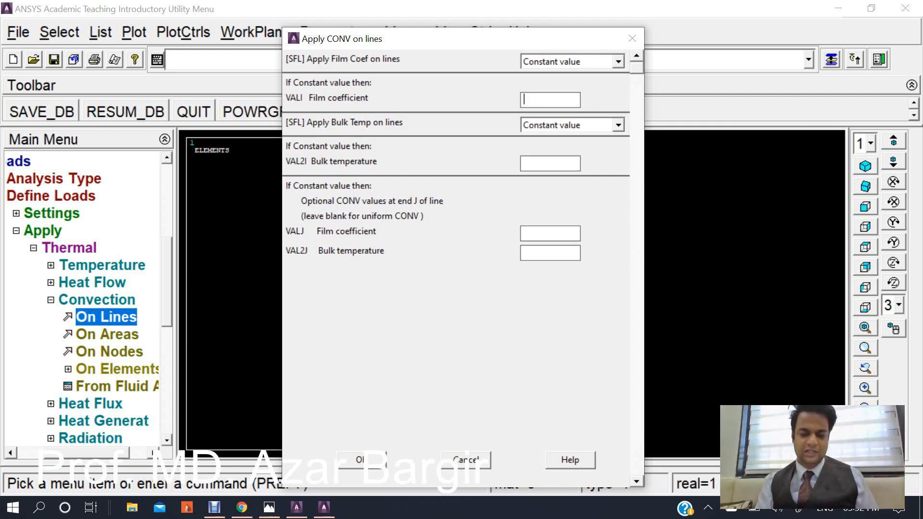
{"action": "type", "text": "30"}
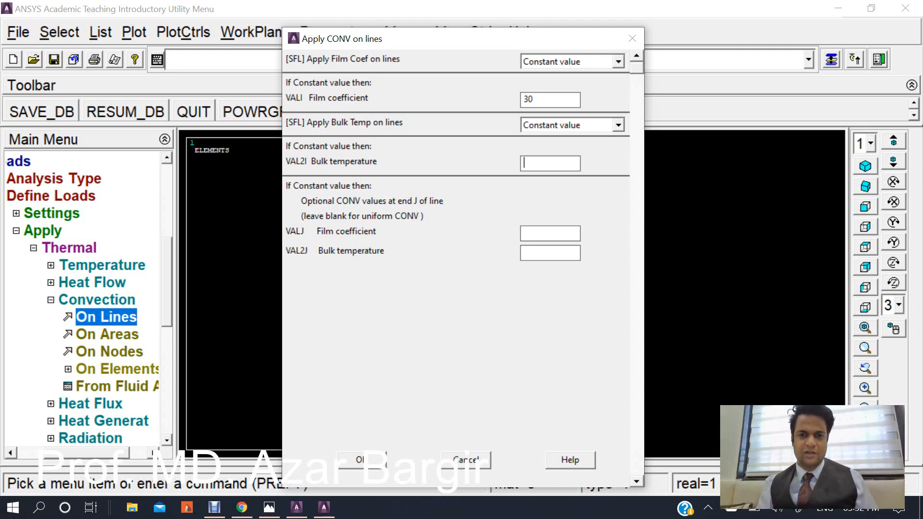
{"action": "type", "text": "800"}
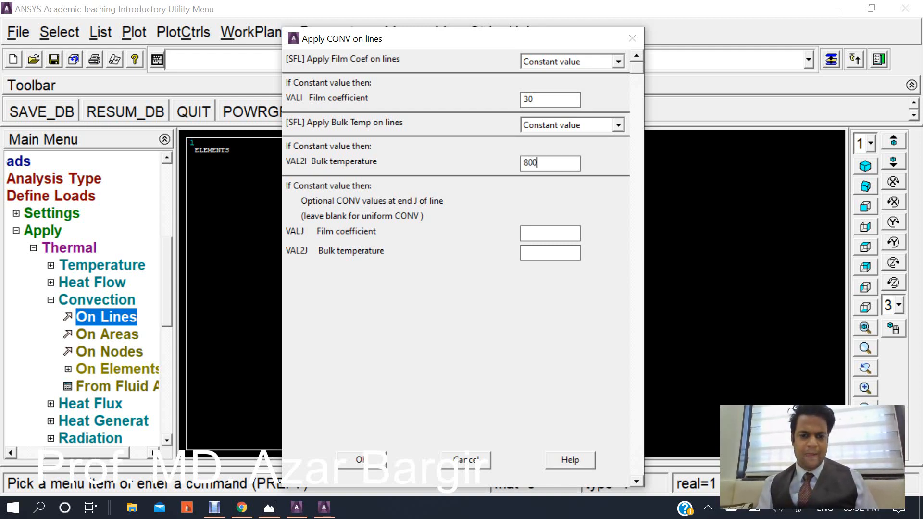
{"action": "key", "text": "Return"}
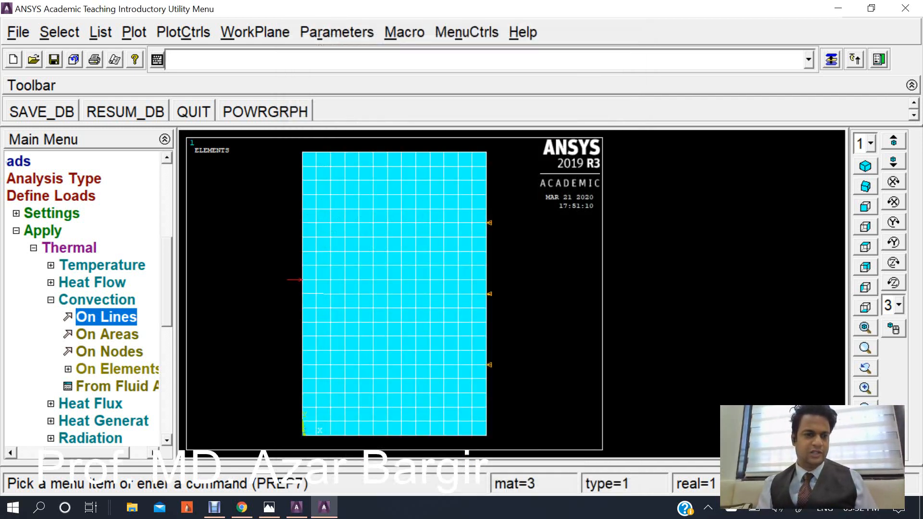
Solve the current load step and close the solution status windows.
{"action": "key", "text": "Left"}
{"action": "key", "text": "Left"}
{"action": "key", "text": "Left"}
{"action": "key", "text": "Left"}
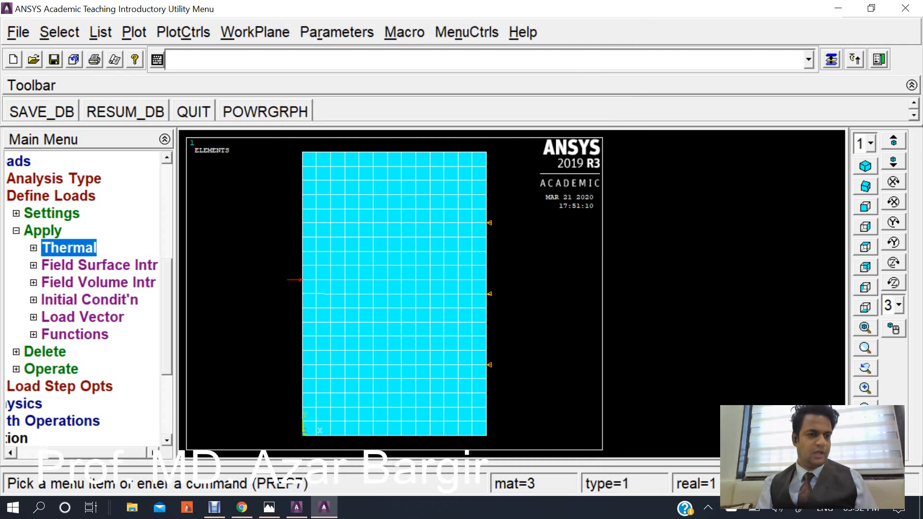
{"action": "key", "text": "Left"}
{"action": "key", "text": "Left"}
{"action": "key", "text": "Left"}
{"action": "key", "text": "Left"}
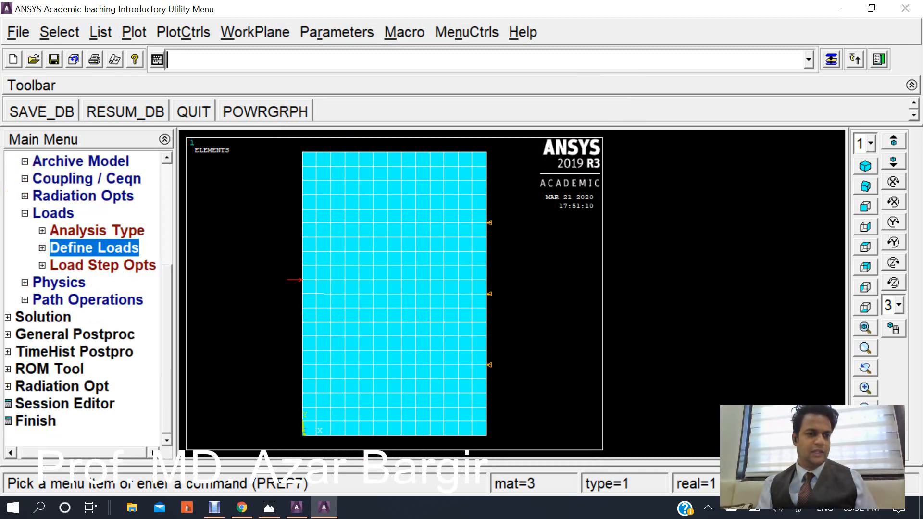
{"action": "left_click", "coordinate": [48, 317]}
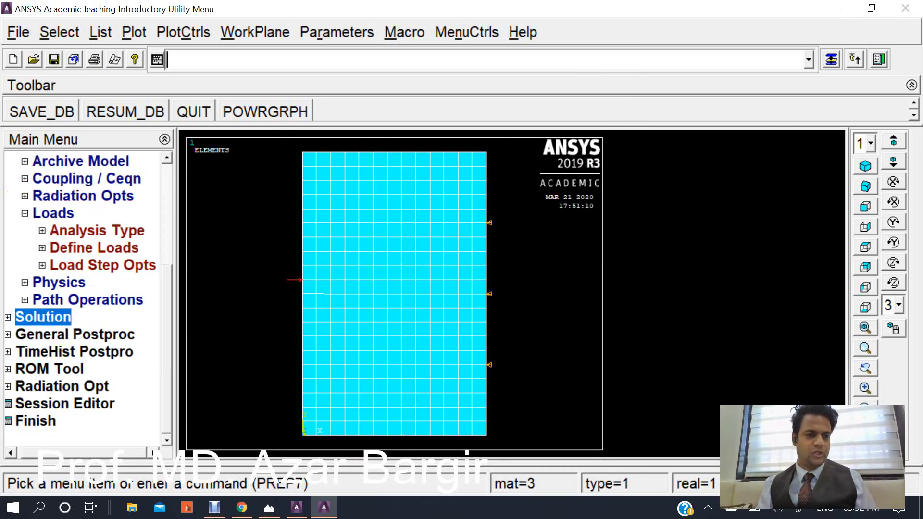
{"action": "left_click", "coordinate": [52, 317]}
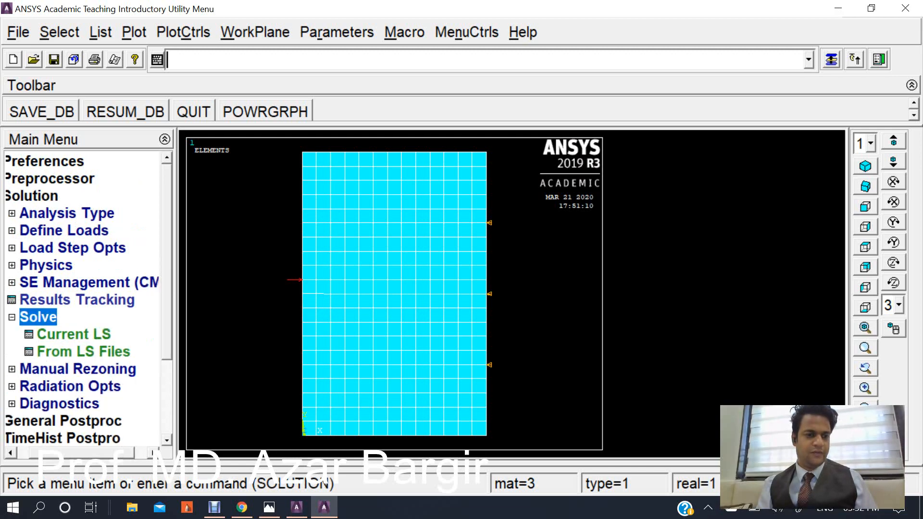
{"action": "left_click", "coordinate": [74, 335]}
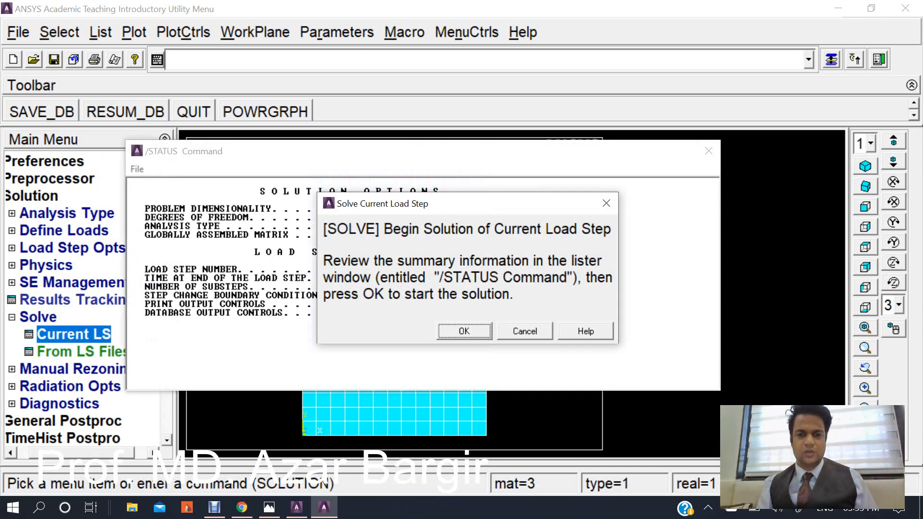
{"action": "key", "text": "Return"}
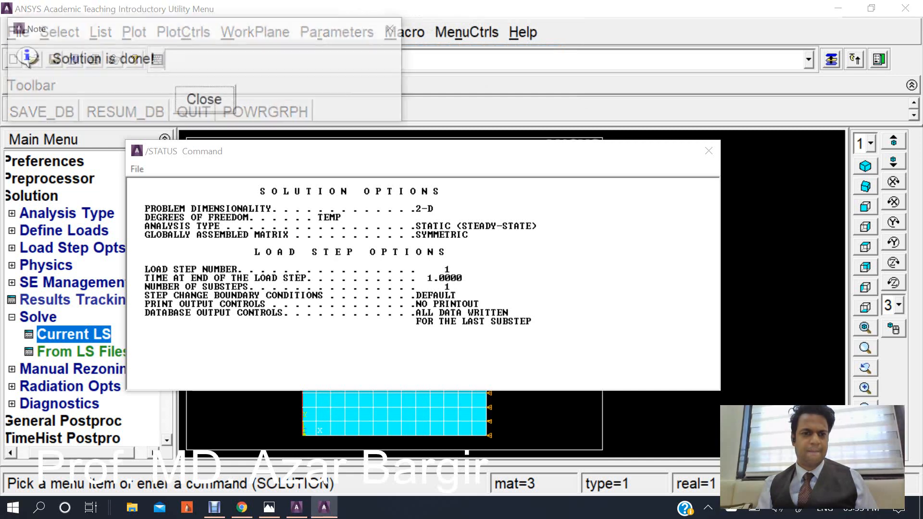
{"action": "left_click", "coordinate": [206, 100]}
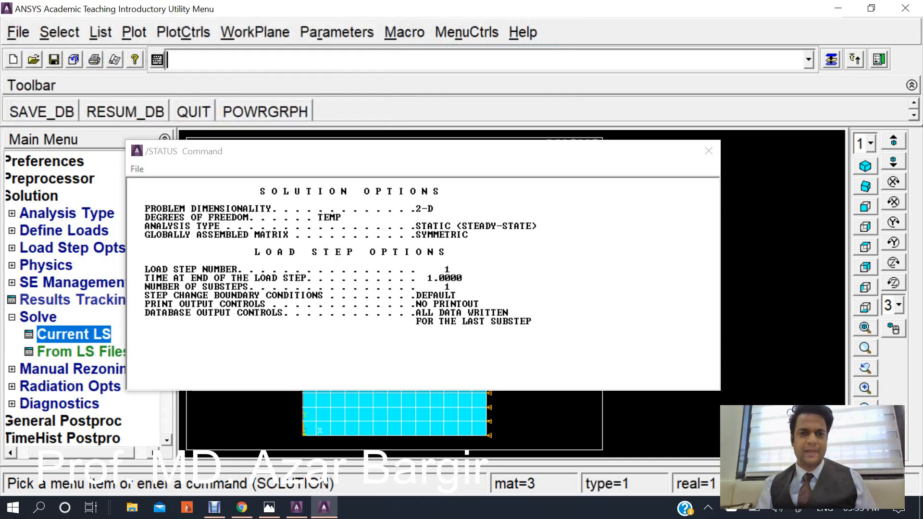
{"action": "left_click", "coordinate": [708, 150]}
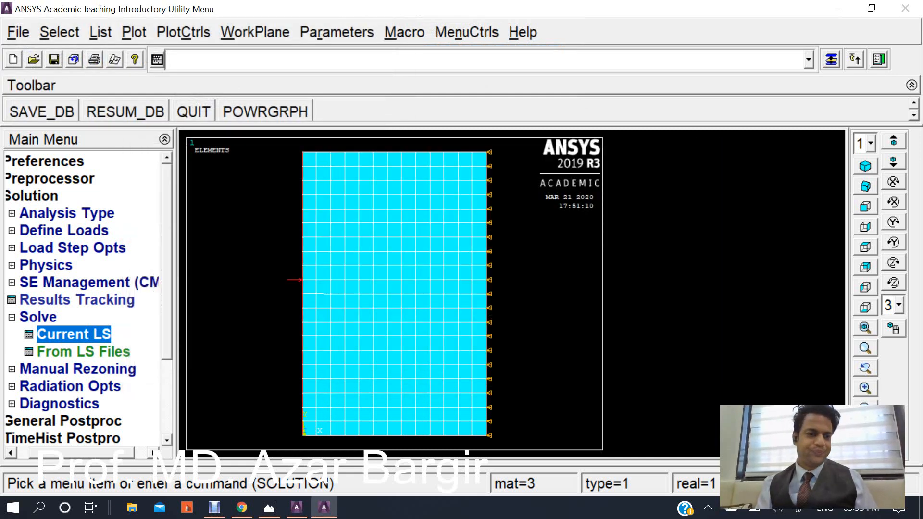
Plot a contour of the nodal temperature solution in the general postprocessor.
{"action": "scroll", "coordinate": [84, 298], "scroll_direction": "down", "scroll_amount": 3}
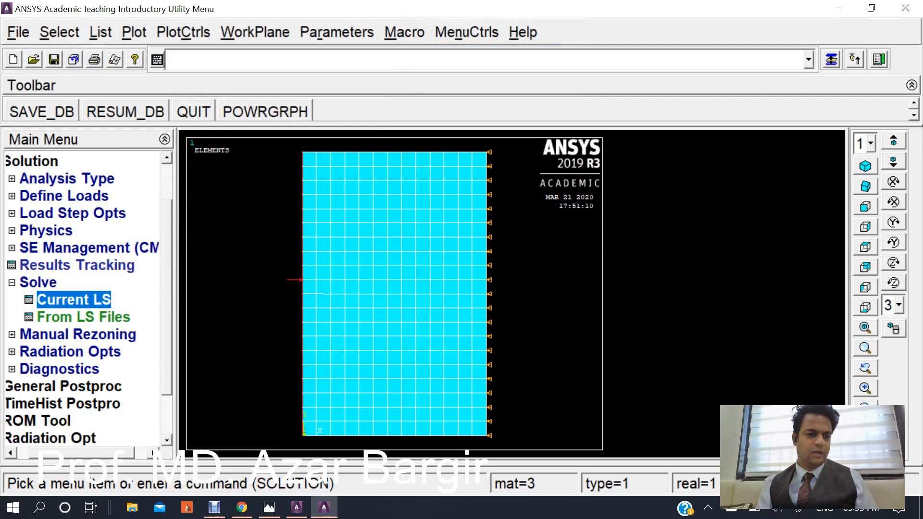
{"action": "left_click", "coordinate": [63, 369]}
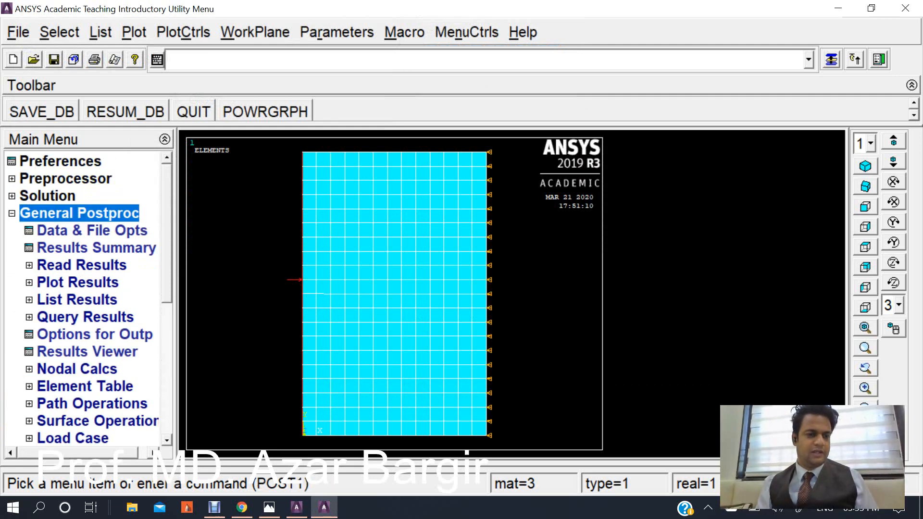
{"action": "left_click", "coordinate": [77, 282]}
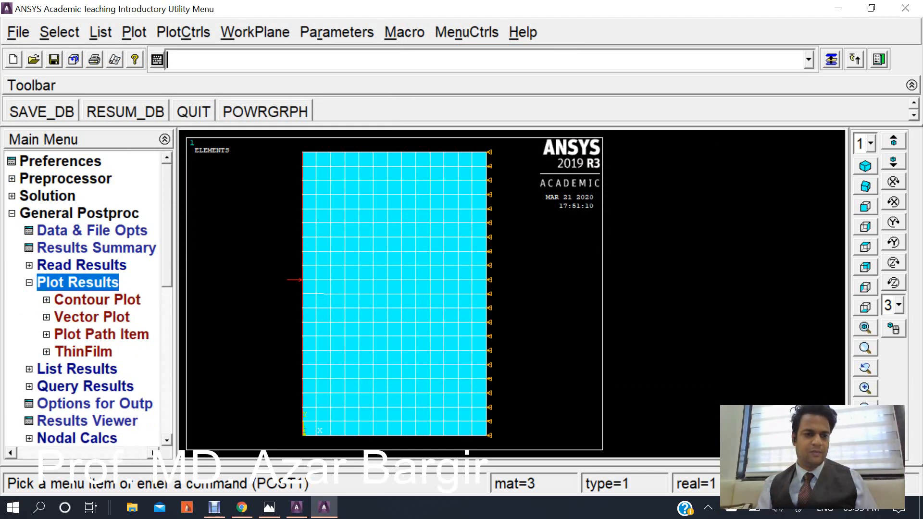
{"action": "left_click", "coordinate": [97, 300]}
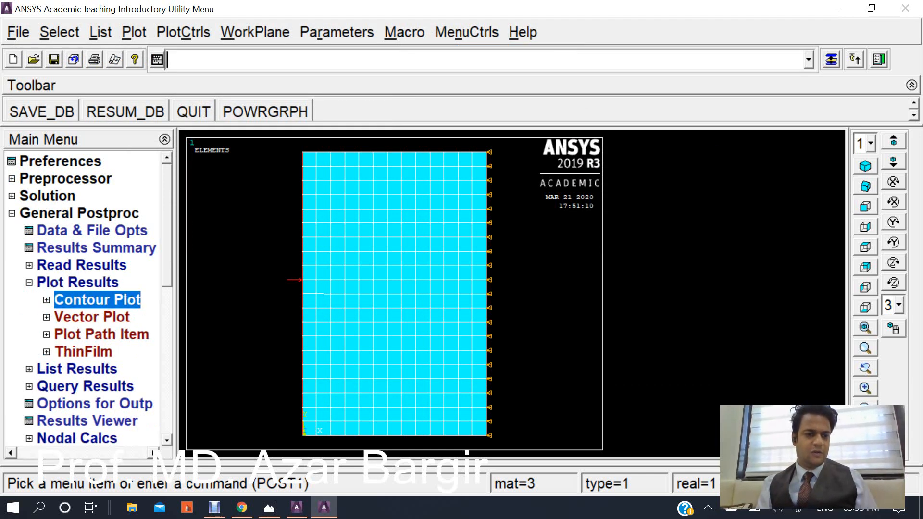
{"action": "left_click", "coordinate": [103, 317]}
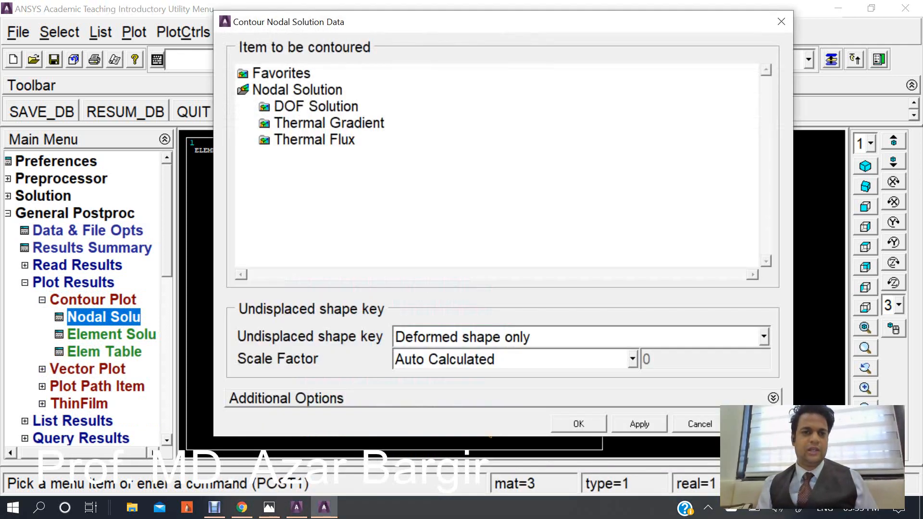
{"action": "left_click", "coordinate": [316, 107]}
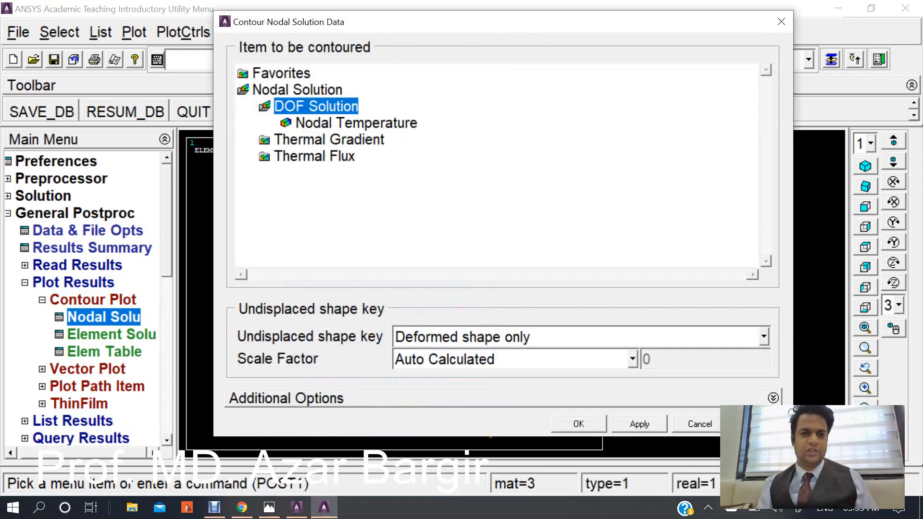
{"action": "left_click", "coordinate": [356, 123]}
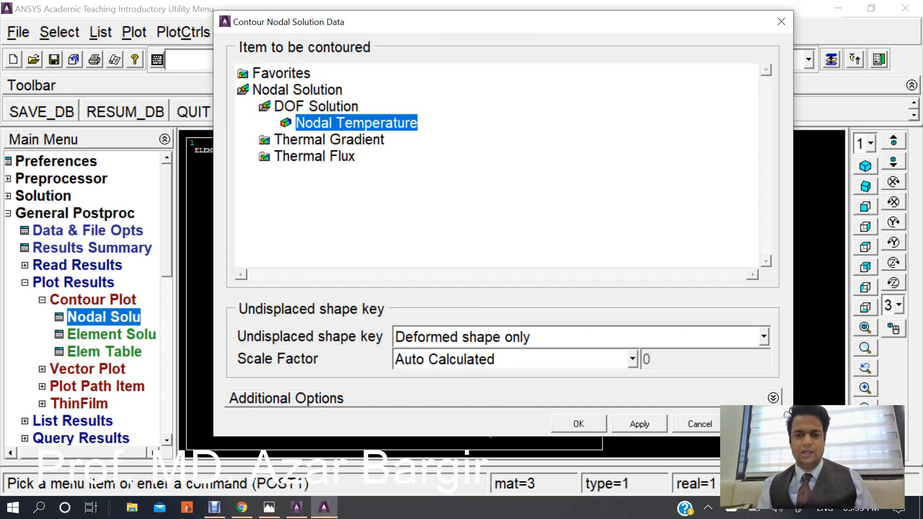
{"action": "left_click", "coordinate": [578, 423]}
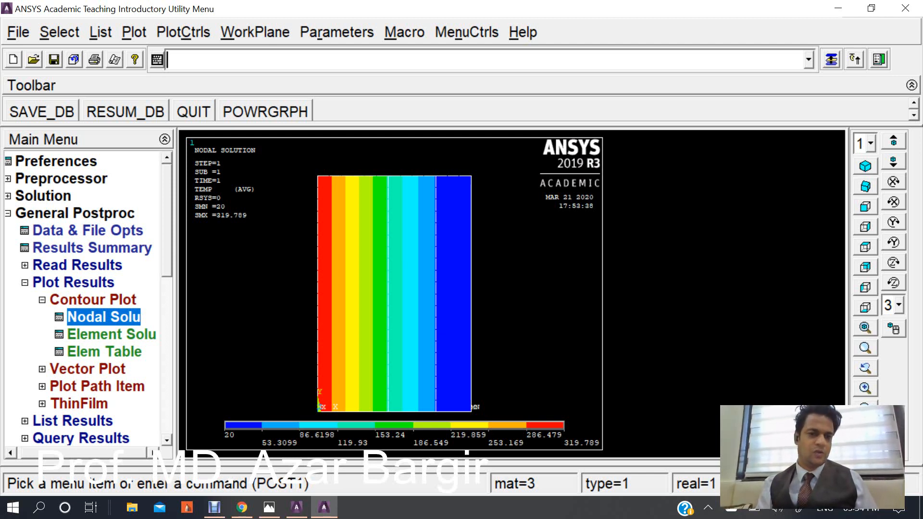
List the nodal temperature solution for all nodes.
{"action": "left_click", "coordinate": [93, 300]}
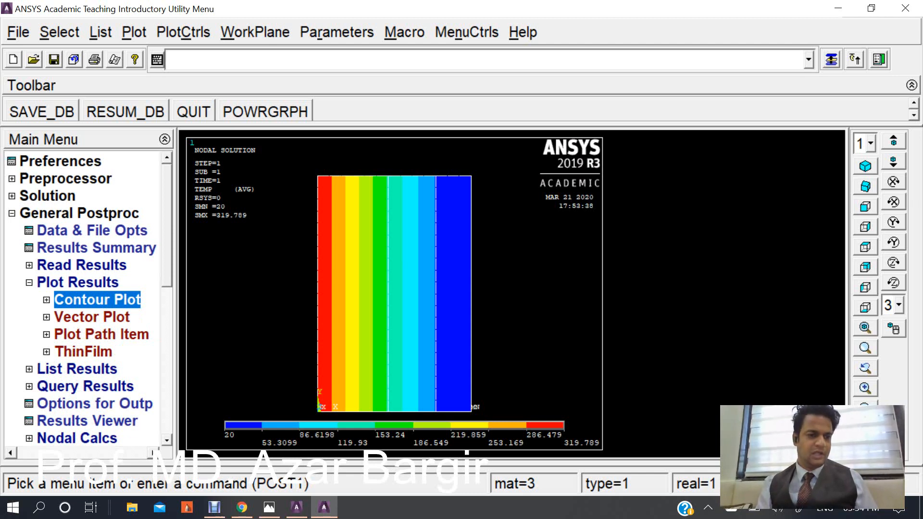
{"action": "left_click", "coordinate": [77, 369]}
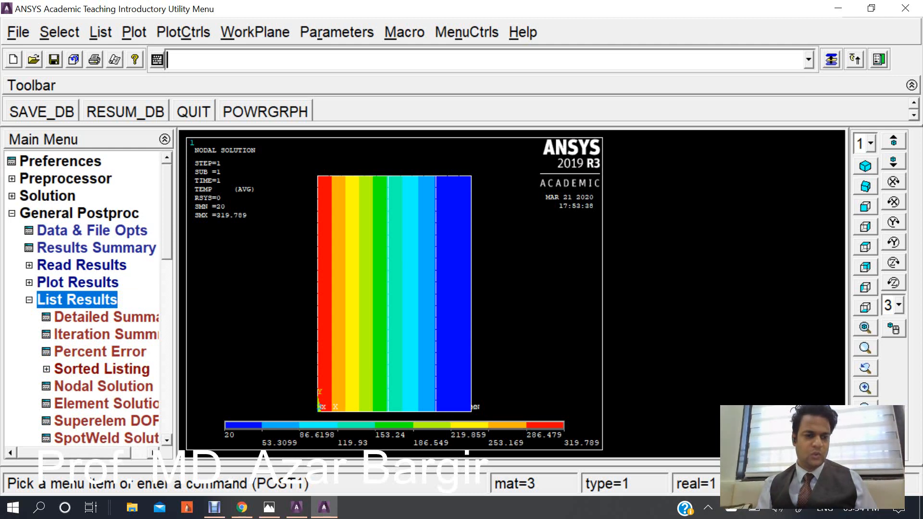
{"action": "left_click", "coordinate": [104, 386]}
{"action": "left_click", "coordinate": [403, 206]}
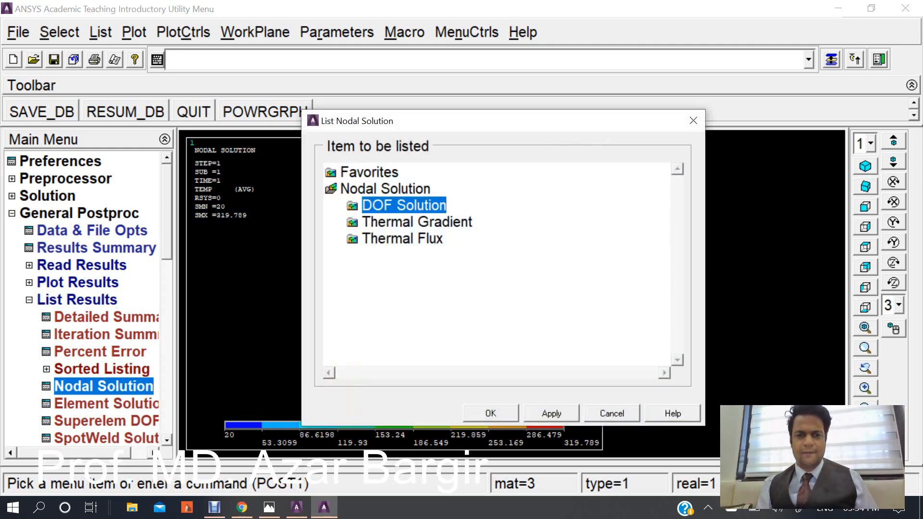
{"action": "left_click", "coordinate": [443, 222]}
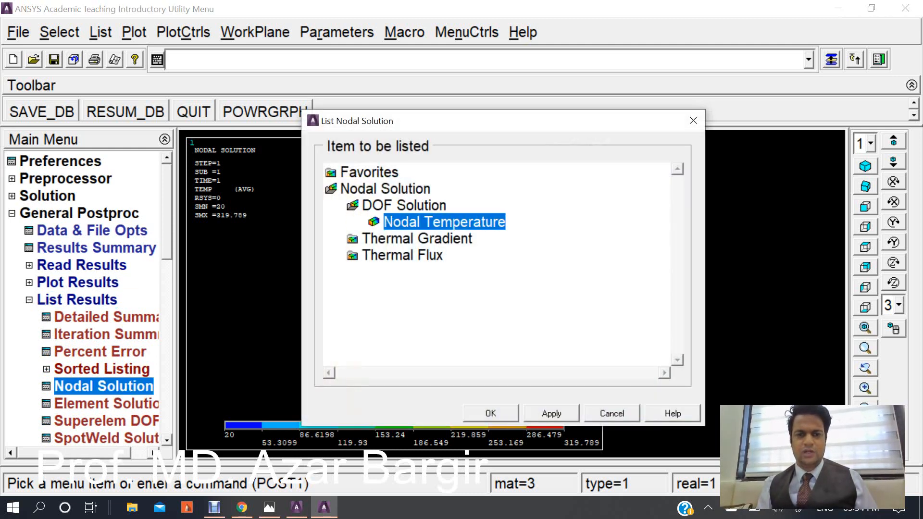
{"action": "left_click", "coordinate": [490, 413]}
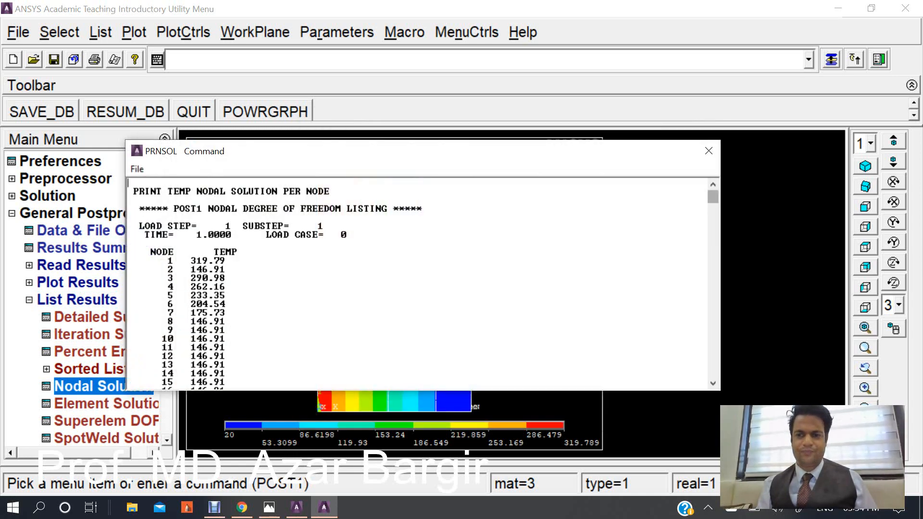
Scroll through the nodal temperature listing and highlight the maximum absolute value at its end.
{"action": "scroll", "coordinate": [418, 284], "scroll_direction": "down", "scroll_amount": 20}
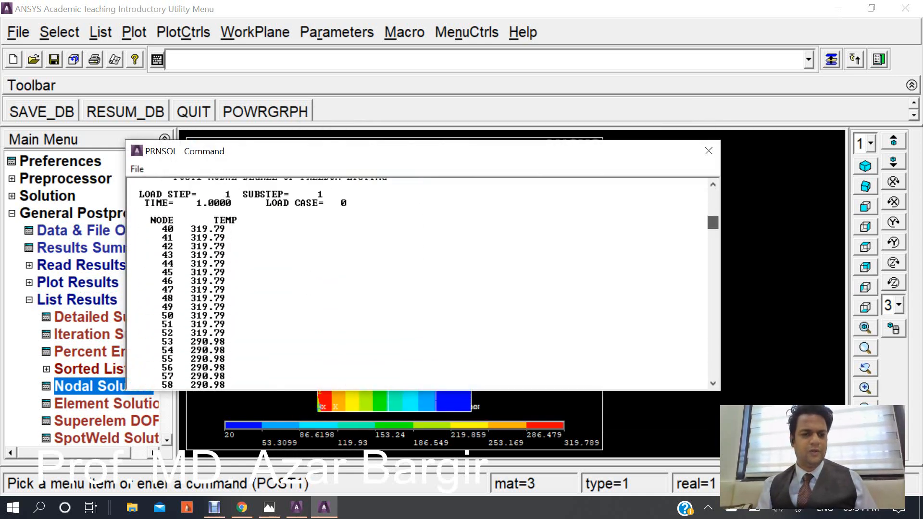
{"action": "scroll", "coordinate": [418, 283], "scroll_direction": "down", "scroll_amount": 15}
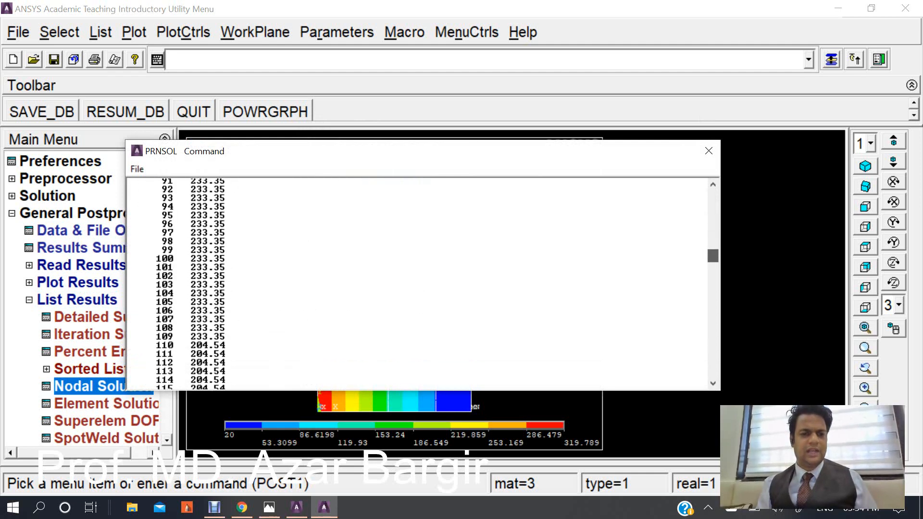
{"action": "scroll", "coordinate": [418, 284], "scroll_direction": "up", "scroll_amount": 20}
{"action": "scroll", "coordinate": [418, 284], "scroll_direction": "up", "scroll_amount": 10}
{"action": "scroll", "coordinate": [418, 284], "scroll_direction": "down", "scroll_amount": 20}
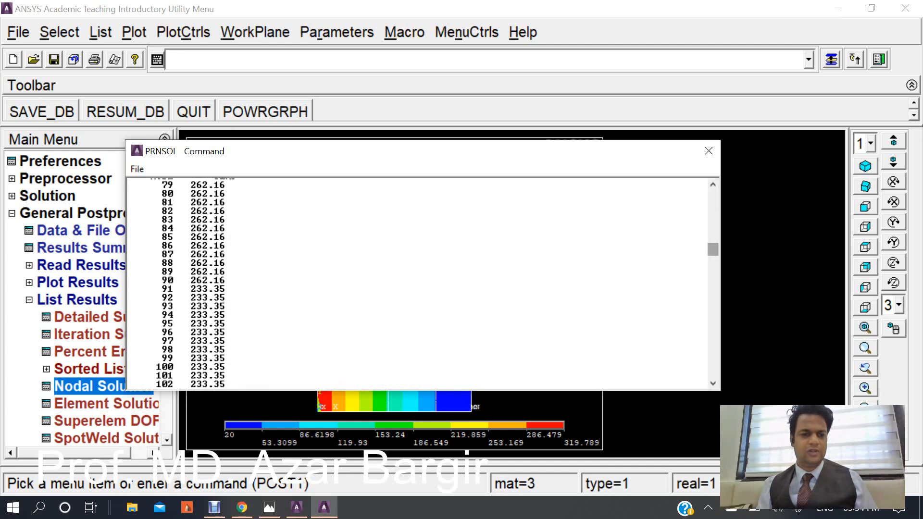
{"action": "scroll", "coordinate": [418, 284], "scroll_direction": "down", "scroll_amount": 15}
{"action": "scroll", "coordinate": [418, 283], "scroll_direction": "down", "scroll_amount": 20}
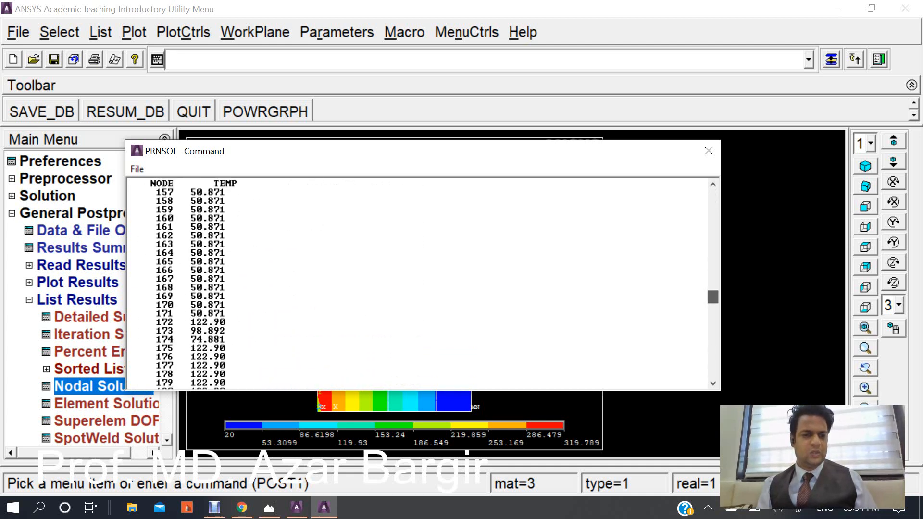
{"action": "scroll", "coordinate": [418, 284], "scroll_direction": "down", "scroll_amount": 20}
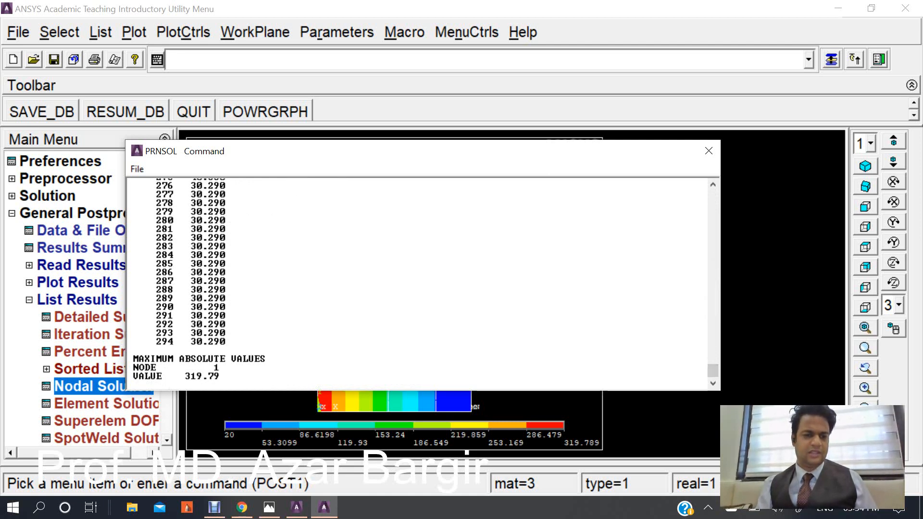
{"action": "left_click_drag", "start_coordinate": [180, 375], "coordinate": [220, 376]}
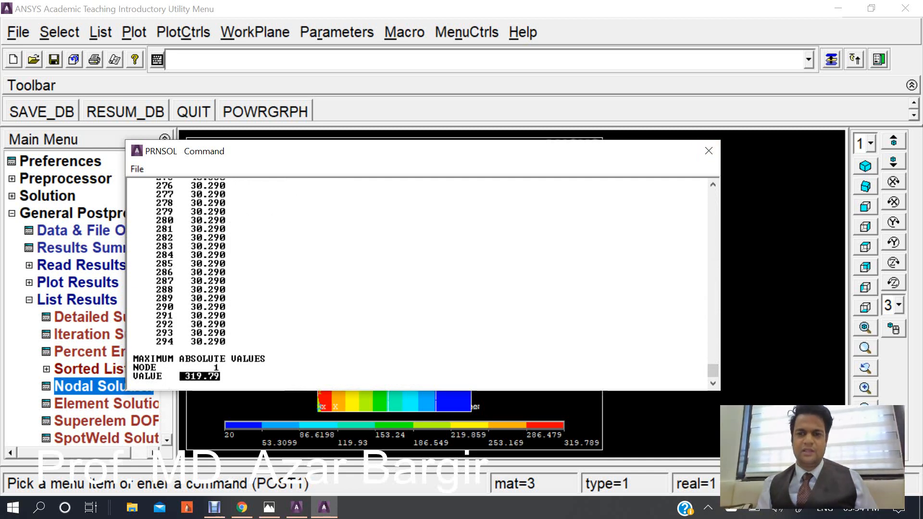
Close the current listing and list the nodal temperature solution for all nodes again.
{"action": "left_click", "coordinate": [709, 151]}
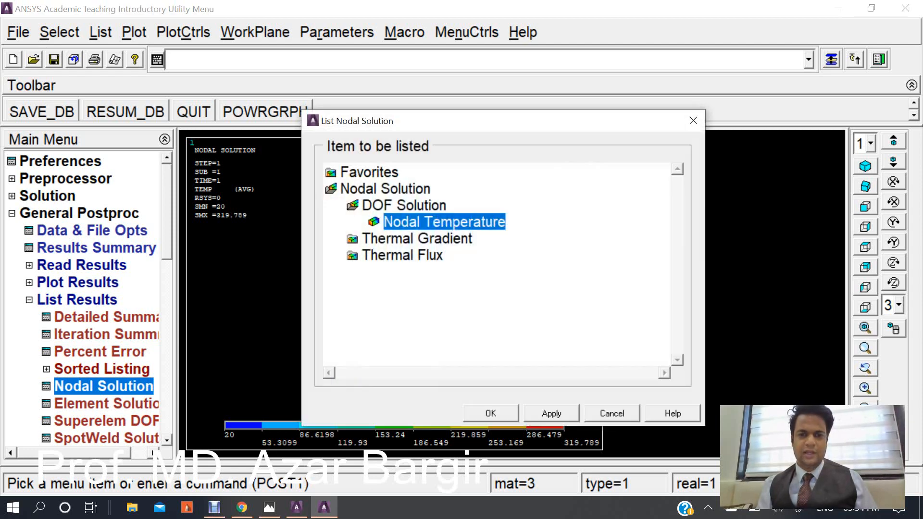
{"action": "left_click", "coordinate": [490, 413]}
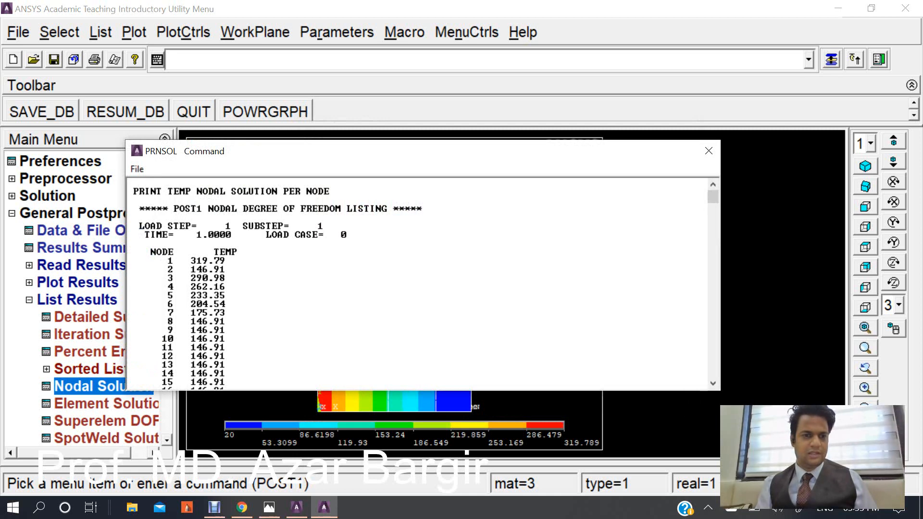
Scroll through the nodal temperature listing, highlighting its header and column titles, then close the listing window.
{"action": "left_click_drag", "start_coordinate": [128, 183], "coordinate": [393, 235]}
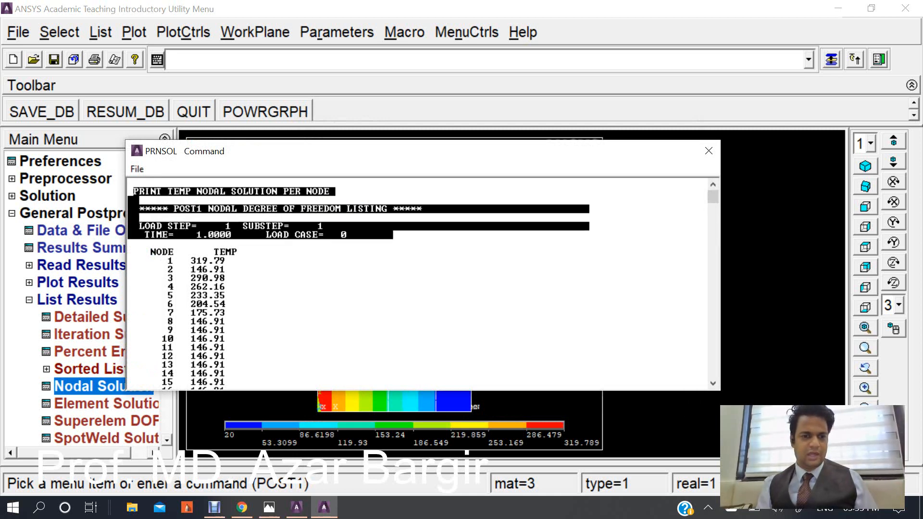
{"action": "mouse_move", "coordinate": [713, 196]}
{"action": "left_mouse_down"}
{"action": "mouse_move", "coordinate": [713, 222]}
{"action": "mouse_move", "coordinate": [712, 192]}
{"action": "mouse_move", "coordinate": [712, 219]}
{"action": "mouse_move", "coordinate": [713, 209]}
{"action": "left_mouse_up"}
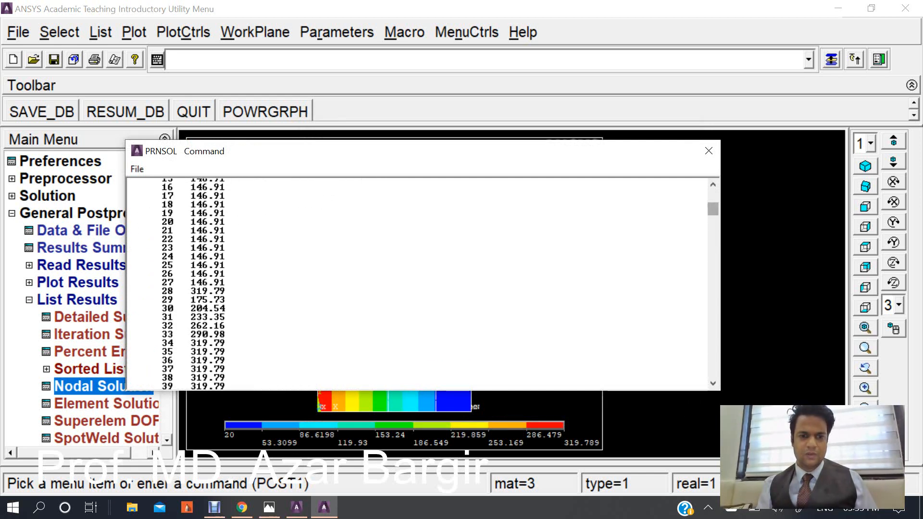
{"action": "left_click_drag", "start_coordinate": [713, 209], "coordinate": [712, 248]}
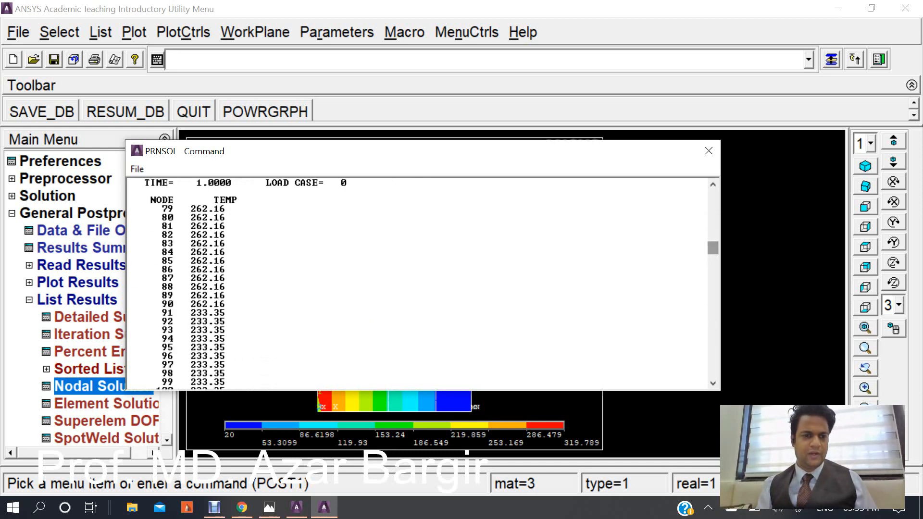
{"action": "left_click_drag", "start_coordinate": [151, 217], "coordinate": [209, 201]}
{"action": "left_click_drag", "start_coordinate": [712, 248], "coordinate": [713, 289]}
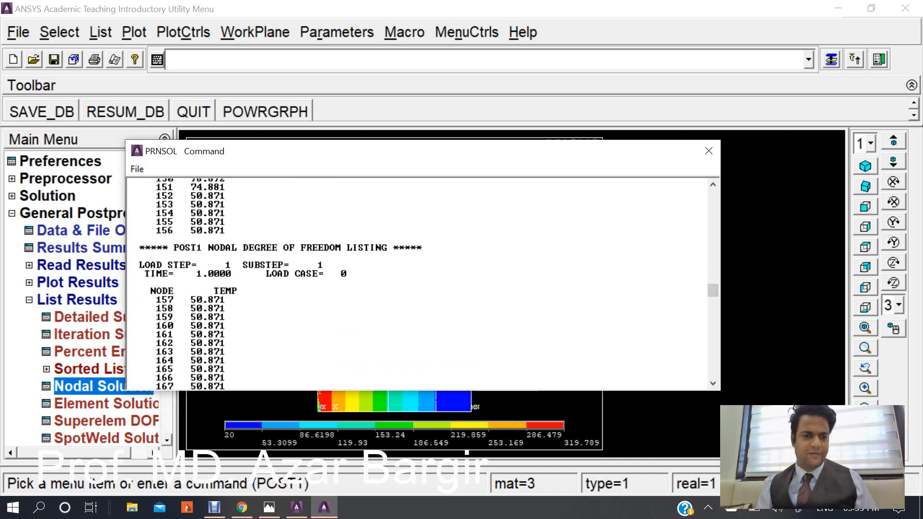
{"action": "left_click_drag", "start_coordinate": [145, 298], "coordinate": [129, 291]}
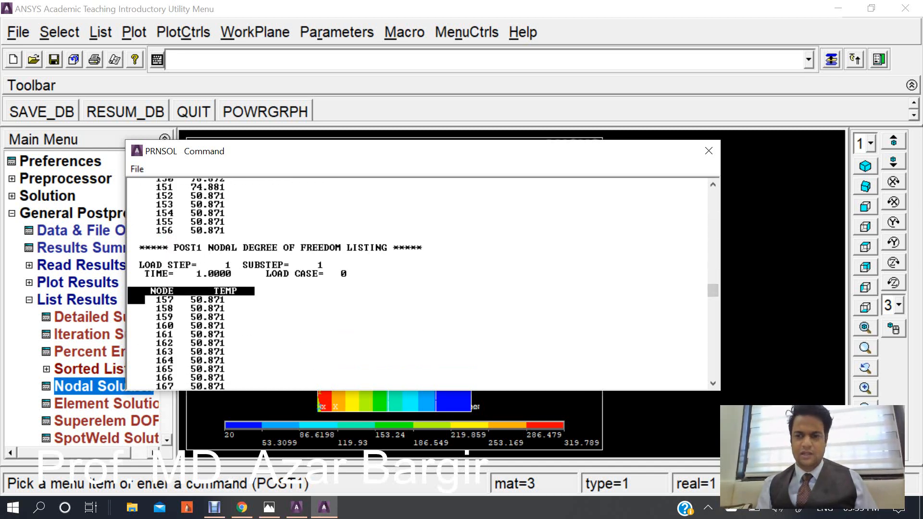
{"action": "left_click_drag", "start_coordinate": [712, 289], "coordinate": [713, 198]}
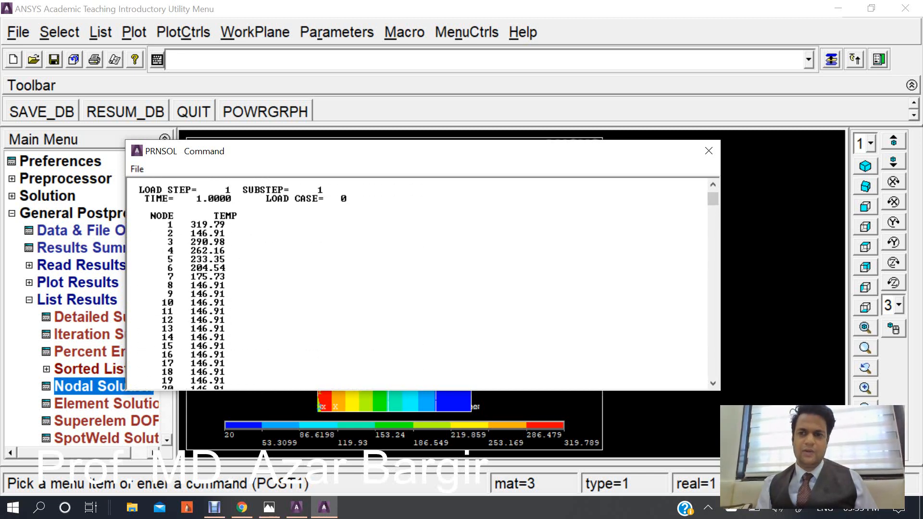
{"action": "left_click", "coordinate": [708, 151]}
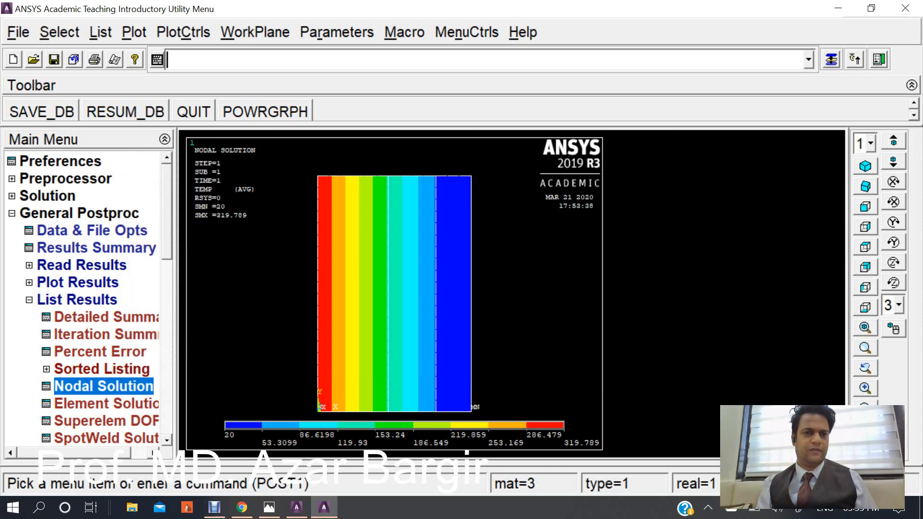
{"action": "left_click", "coordinate": [183, 32]}
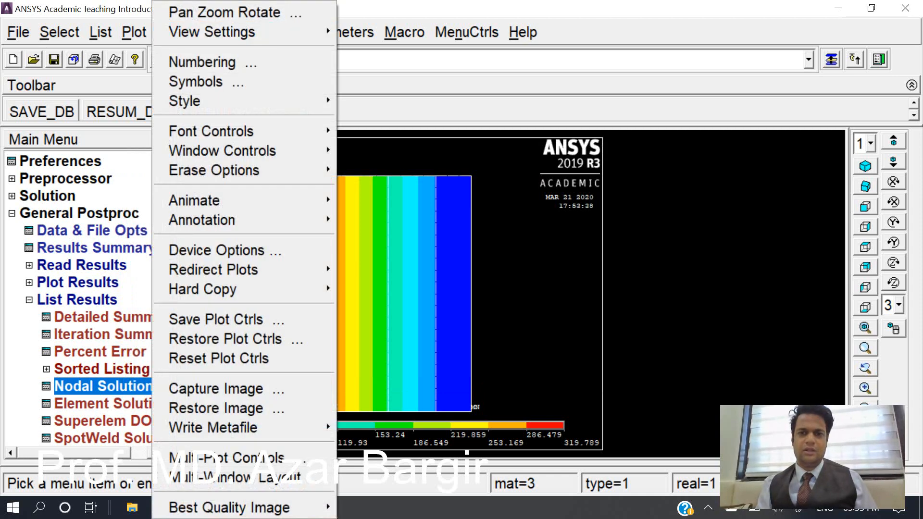
{"action": "key", "text": "Escape"}
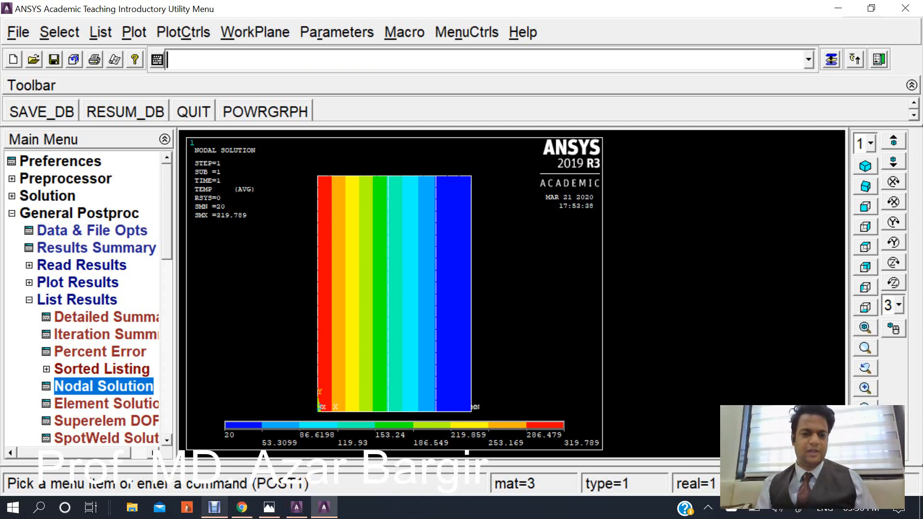
{"action": "left_click", "coordinate": [215, 507]}
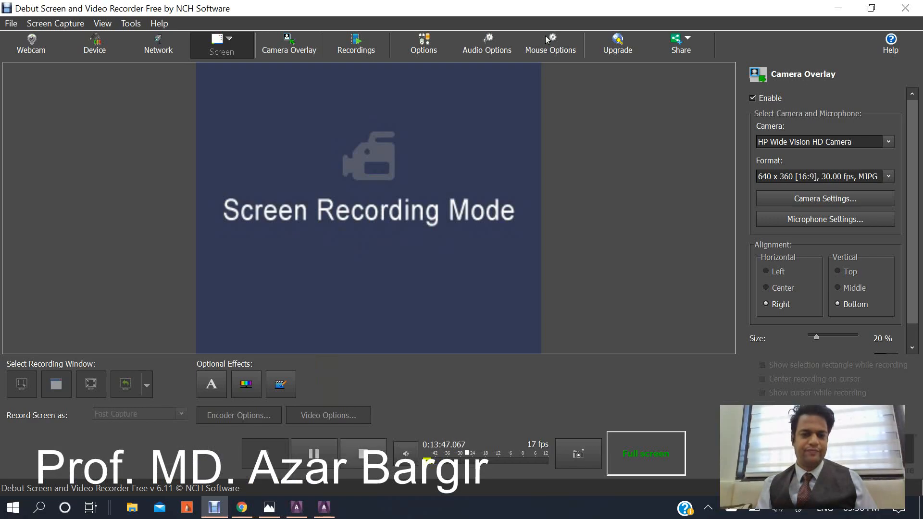